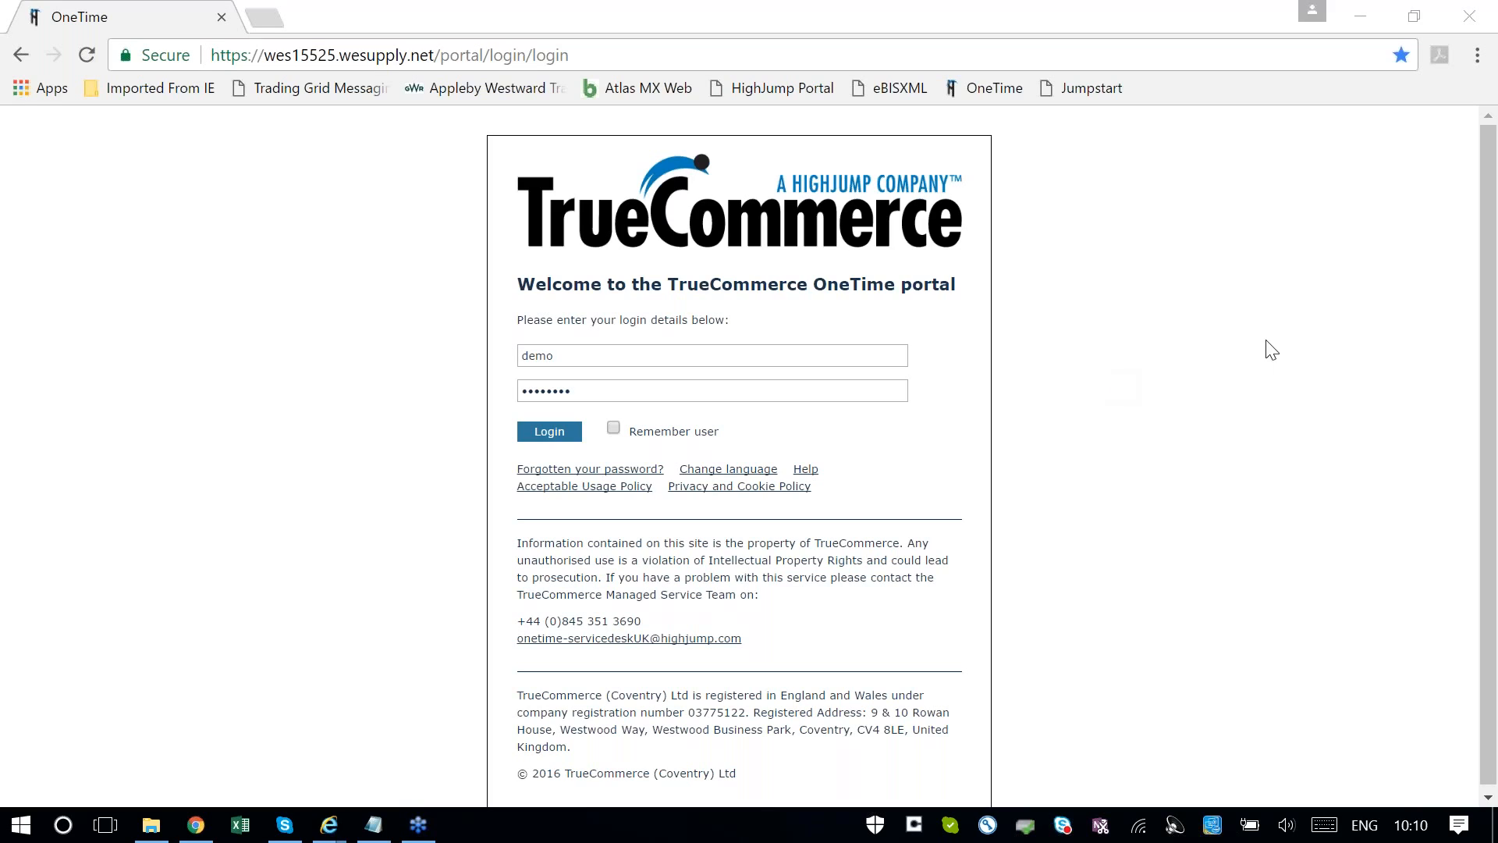
Log in to the OneTime portal with the prefilled credentials and open the Web EDI orders list
left_click(552, 437)
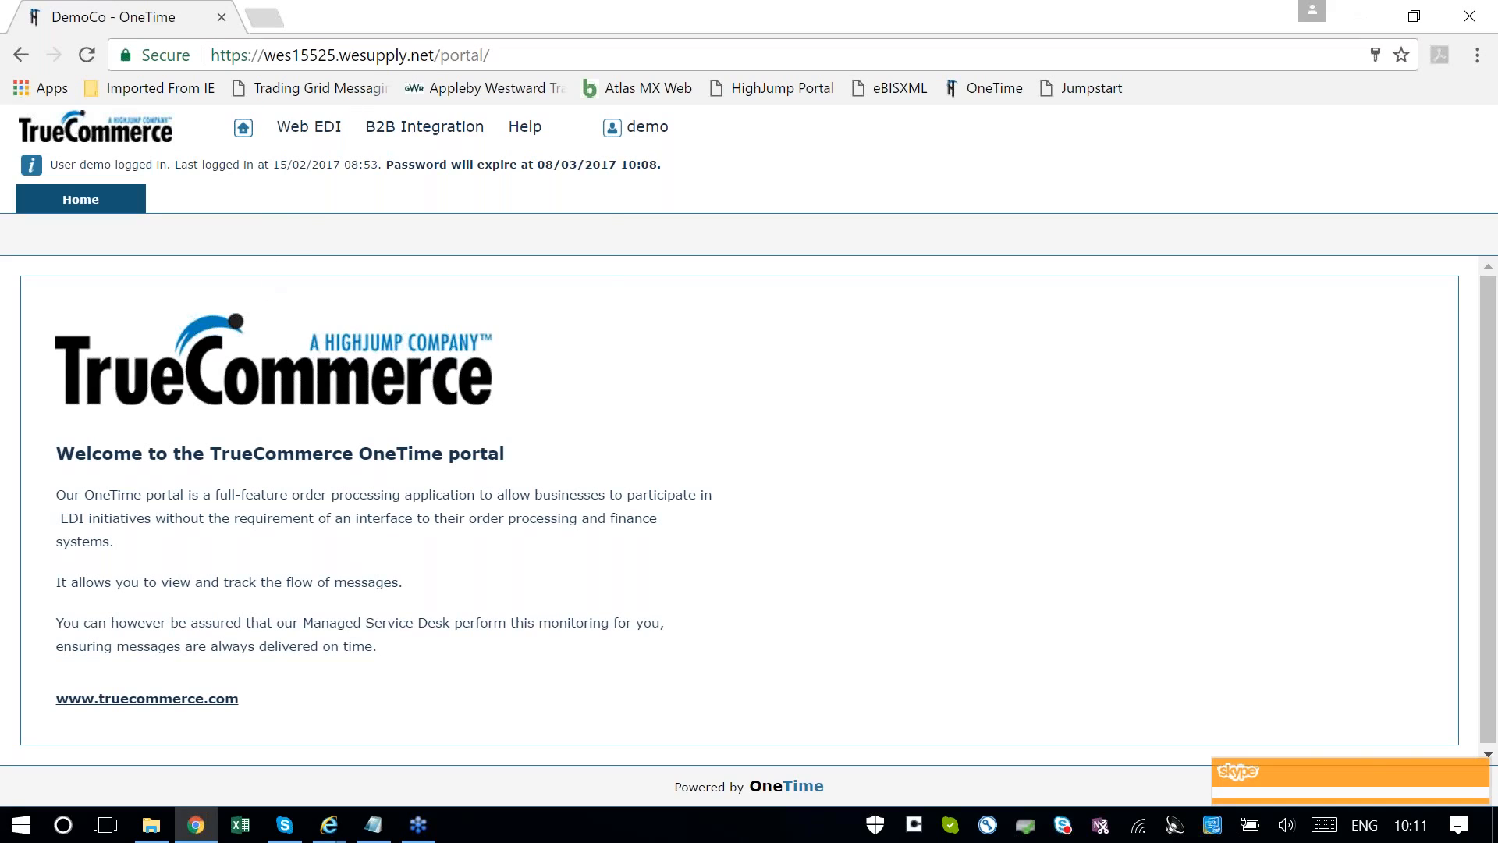
left_click(308, 129)
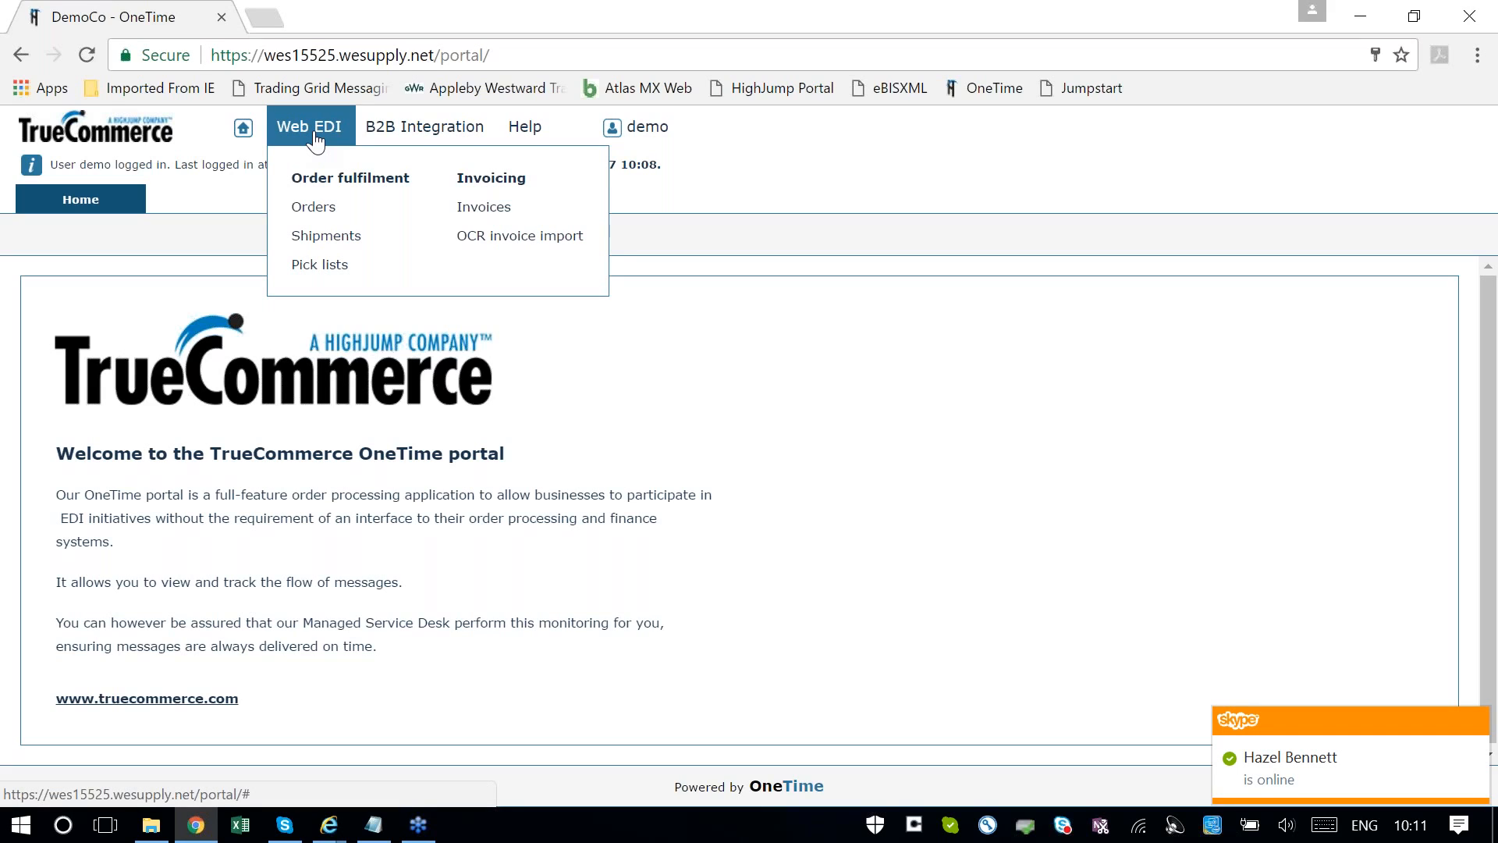
left_click(313, 208)
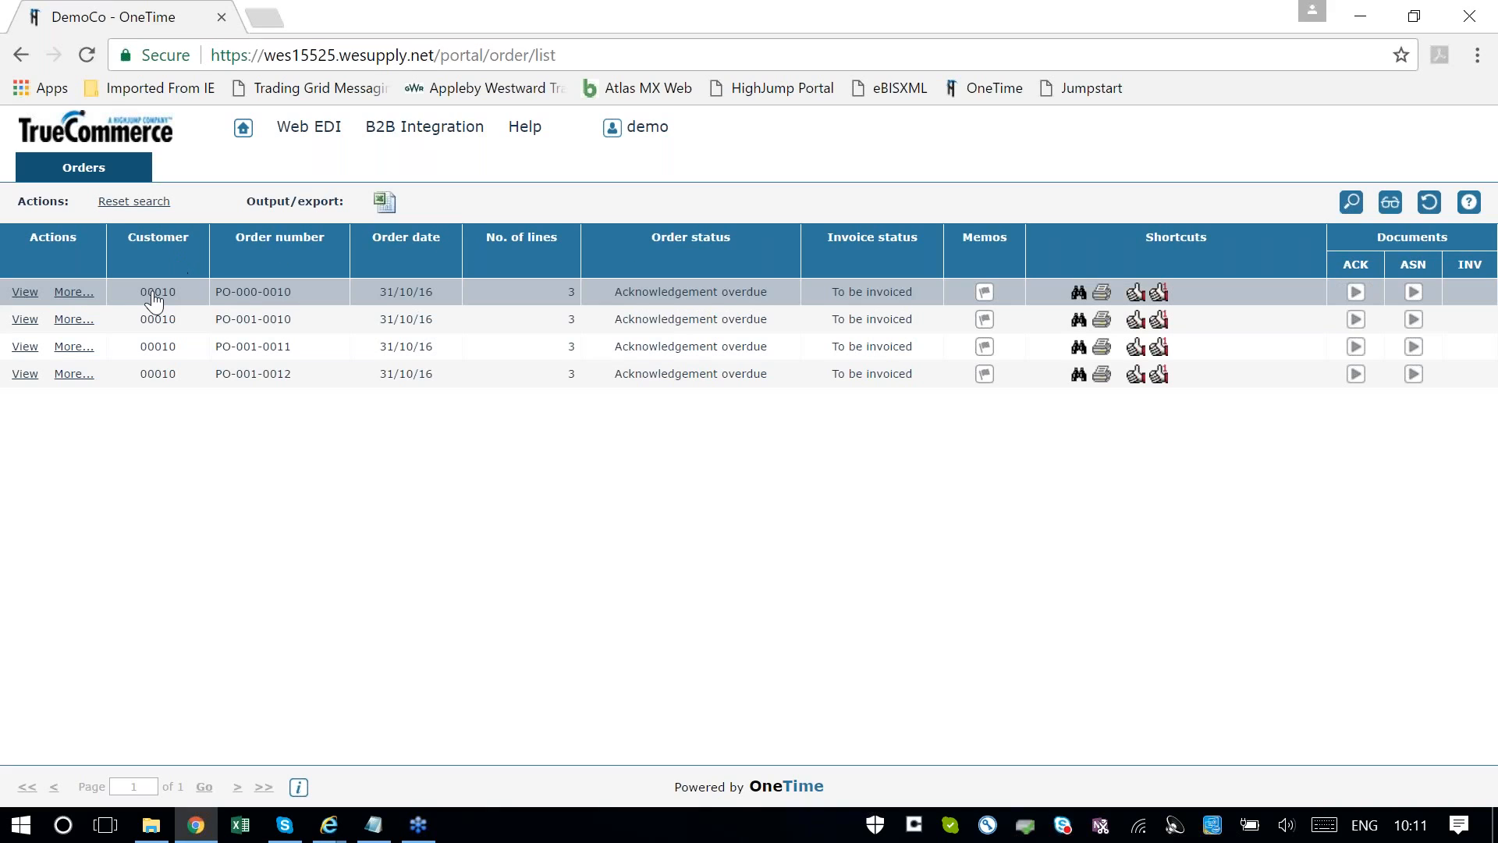
mouse_move(155, 303)
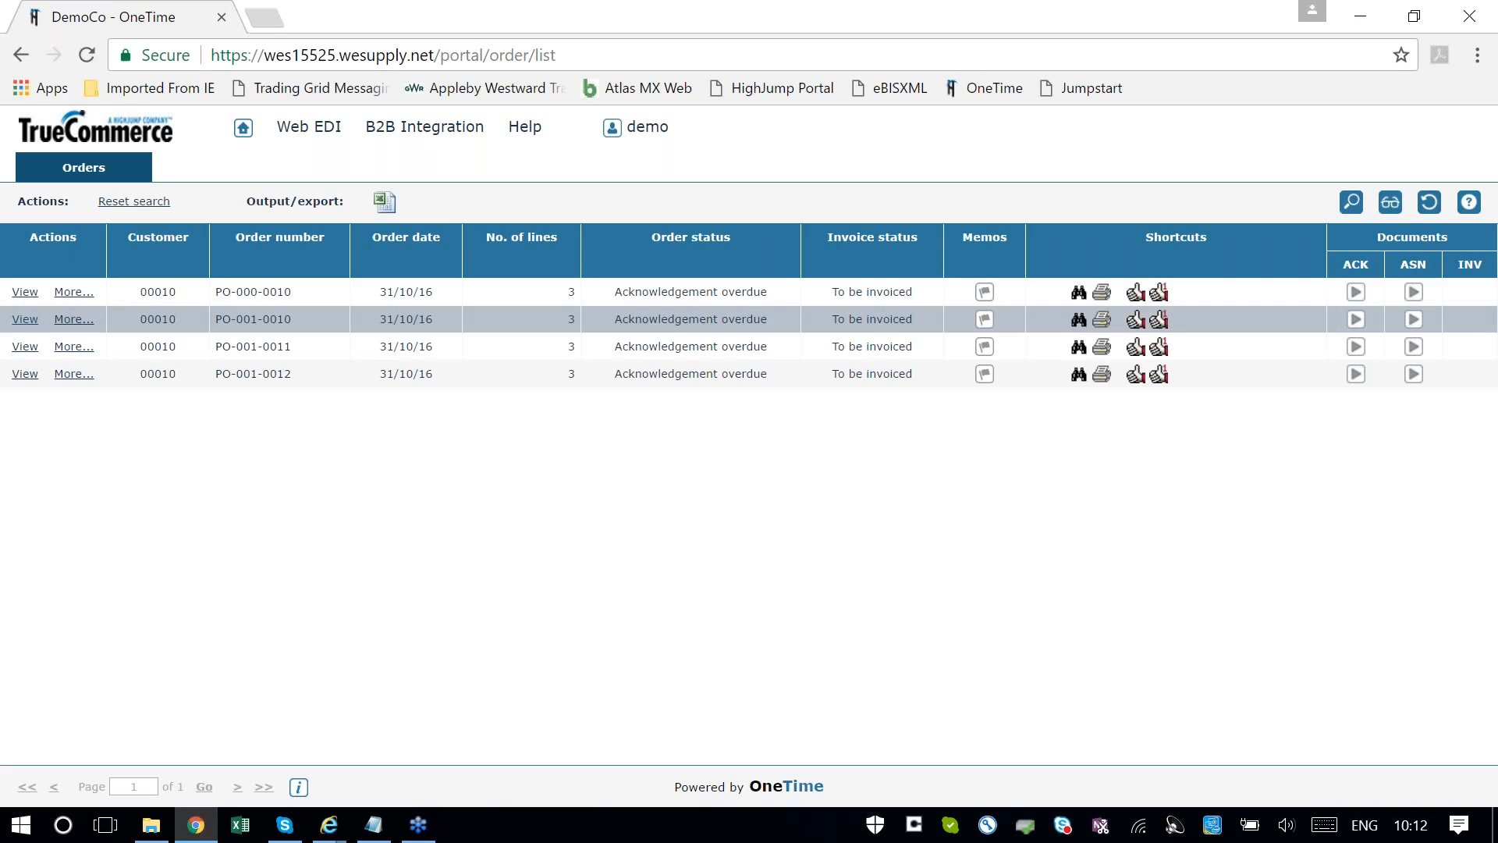
View the first order in the list, reading its header details and its order lines
left_click(32, 293)
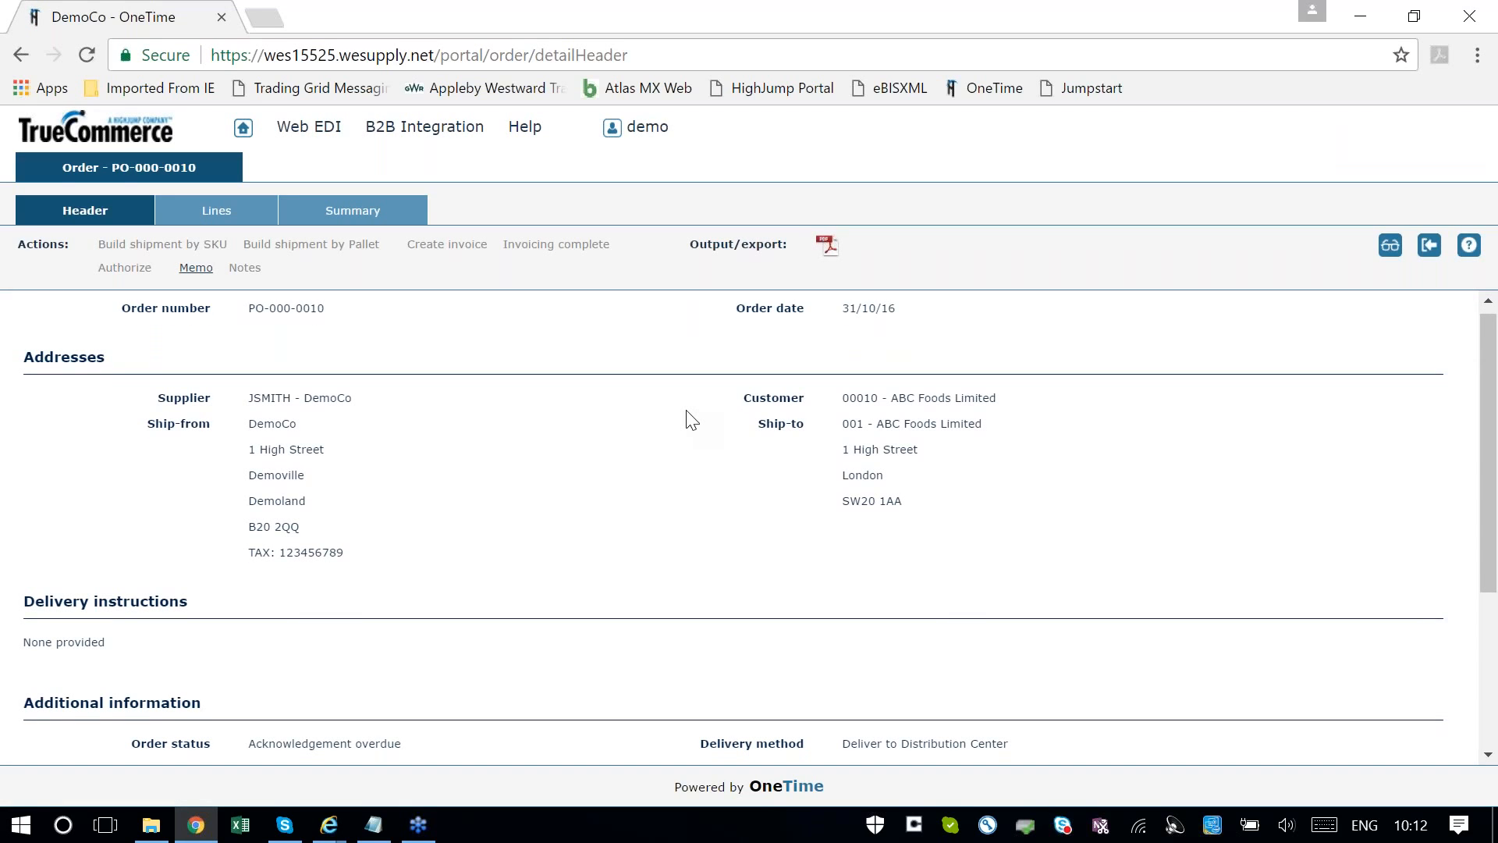
scroll(692, 421, "down", 3)
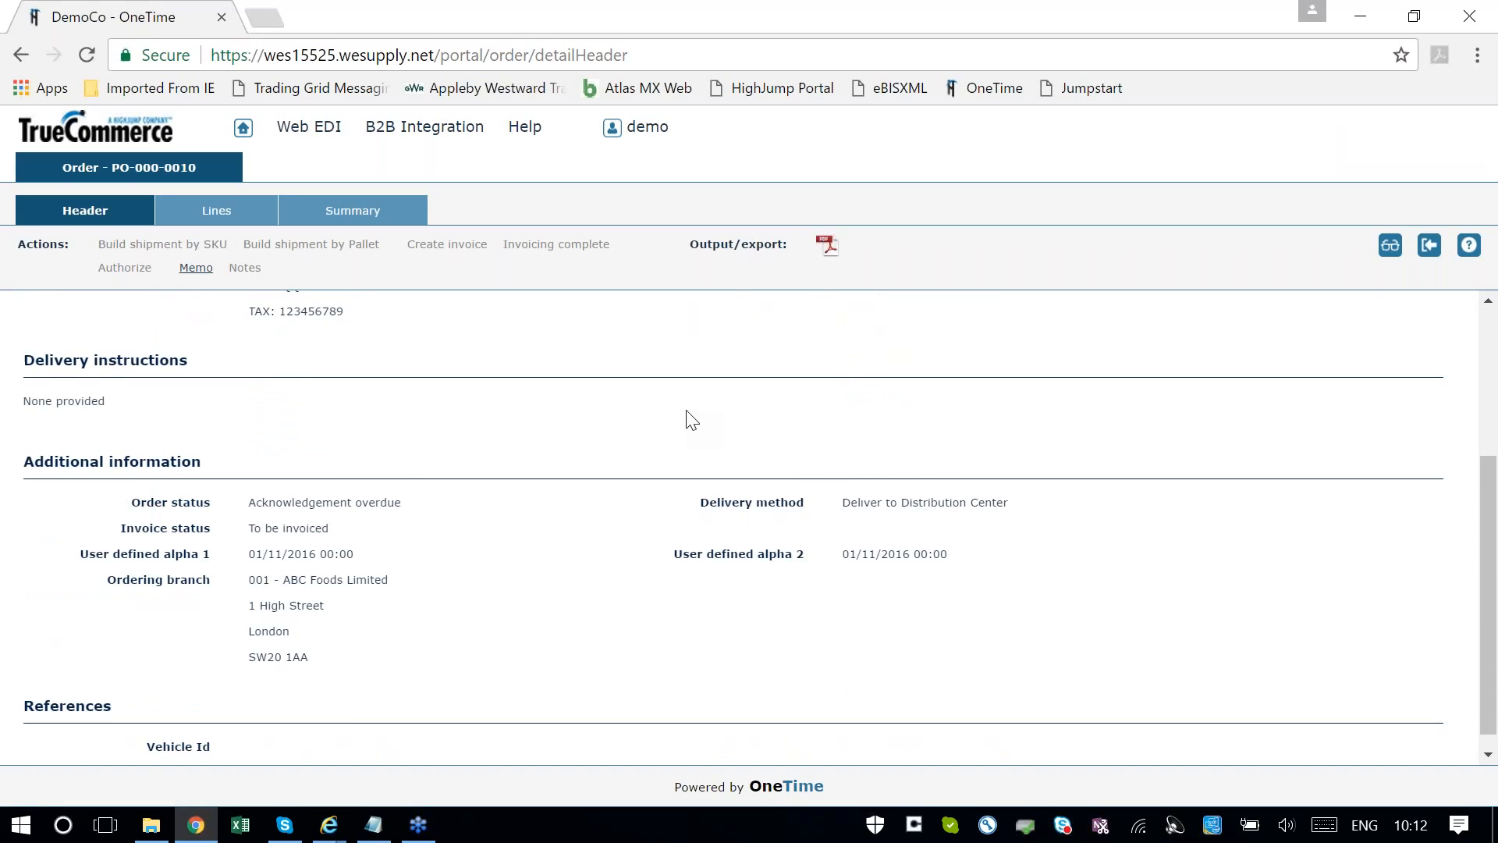
scroll(687, 419, "up", 3)
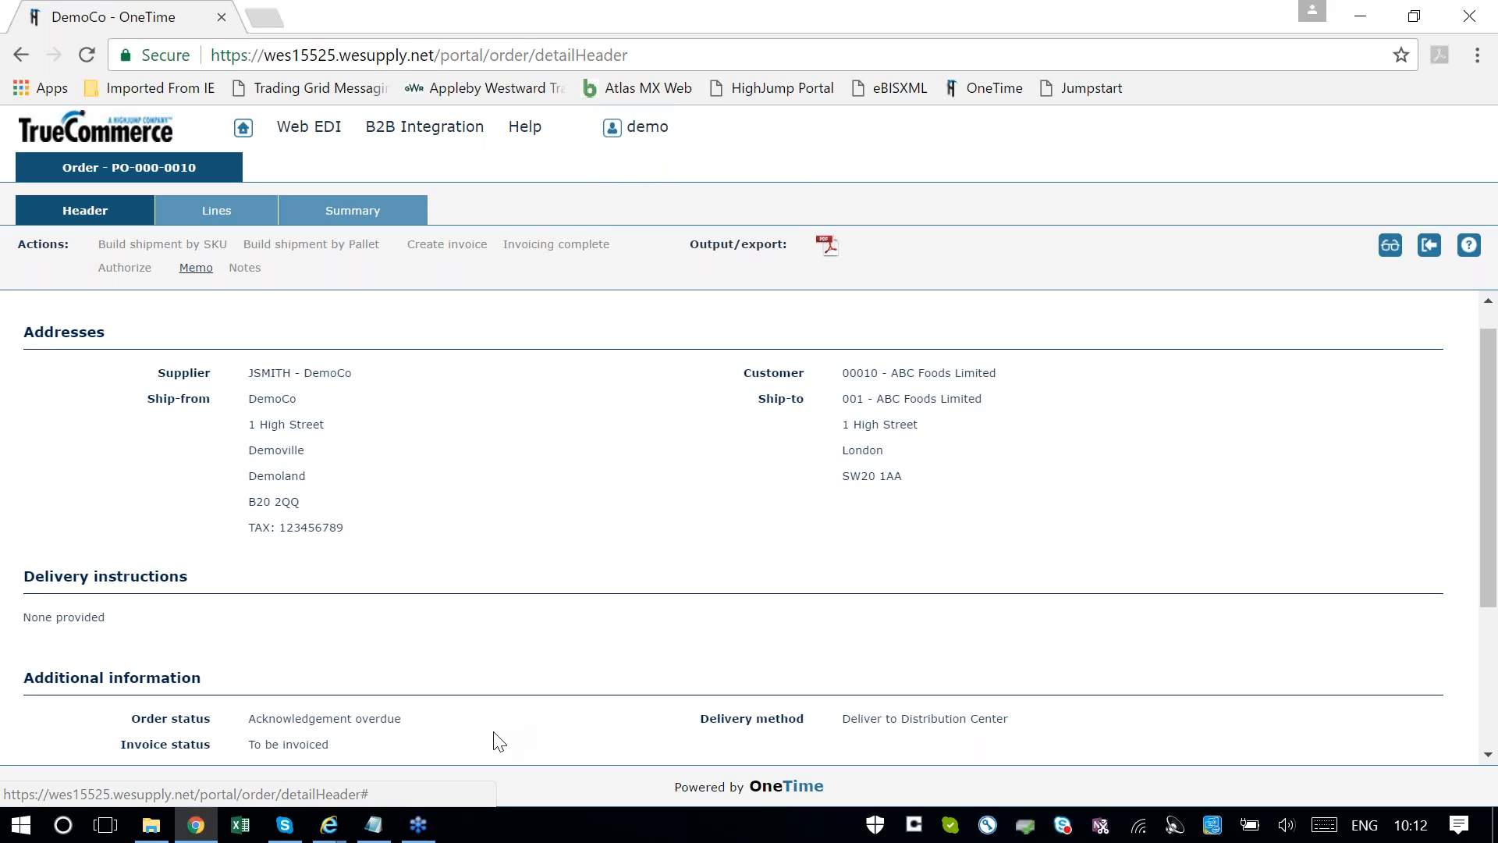
left_click(218, 218)
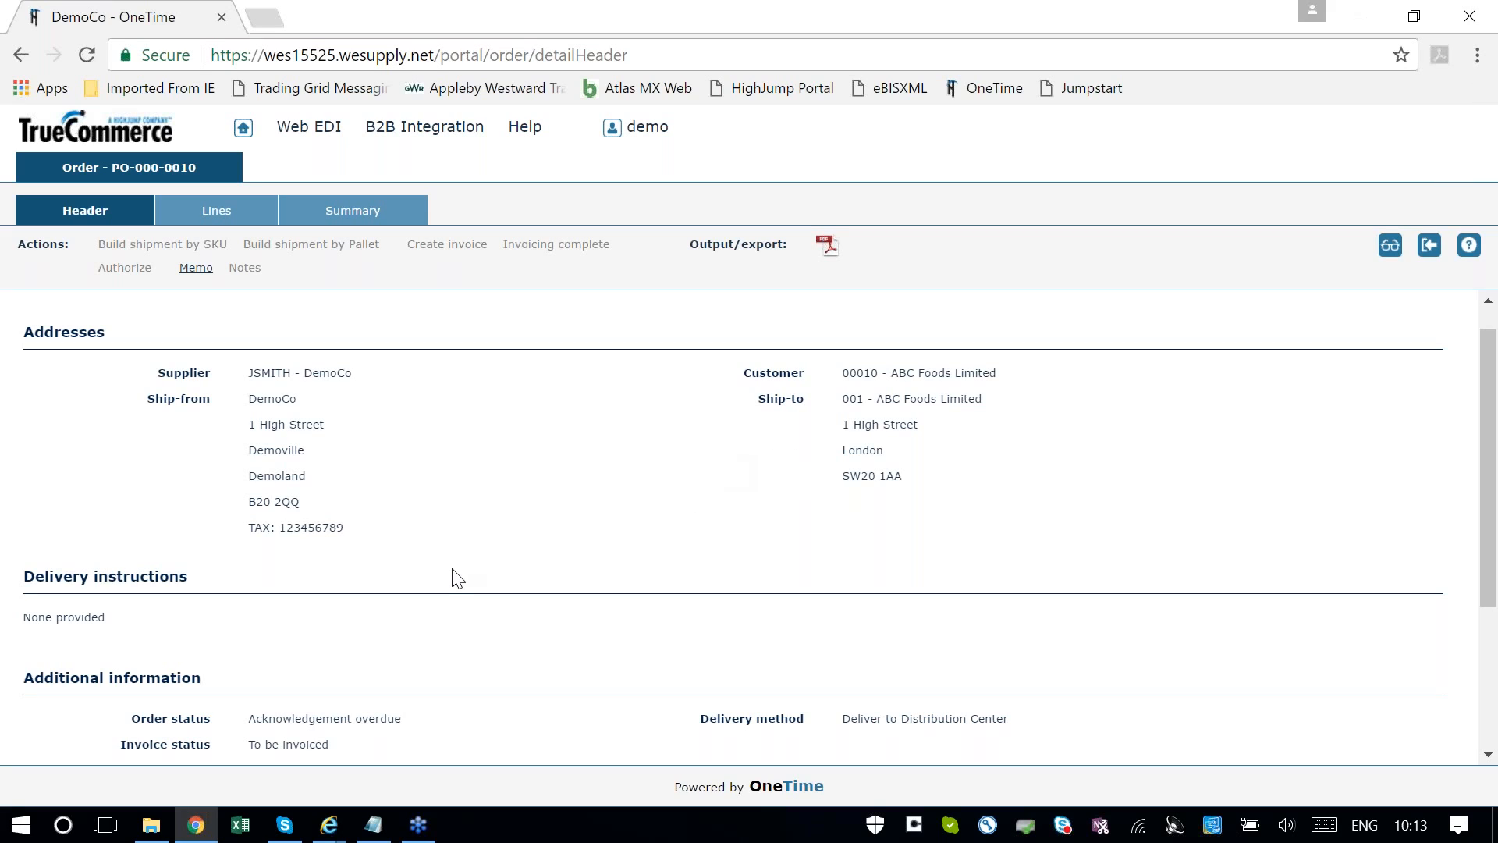
left_click(225, 217)
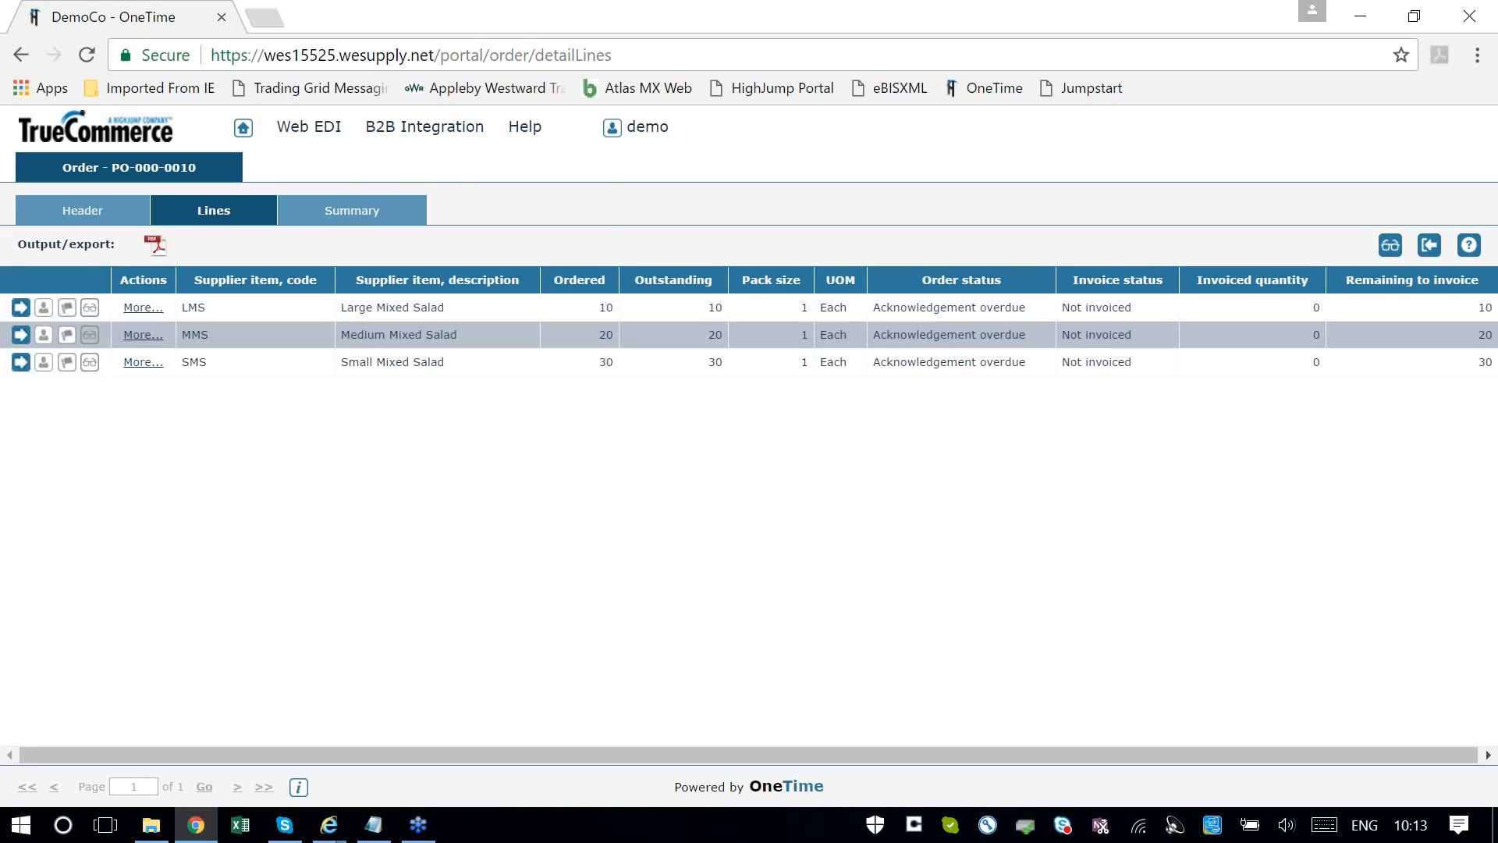
Return to the Web EDI orders list, review the available order search options, and close the search form
mouse_move(303, 139)
left_click(312, 208)
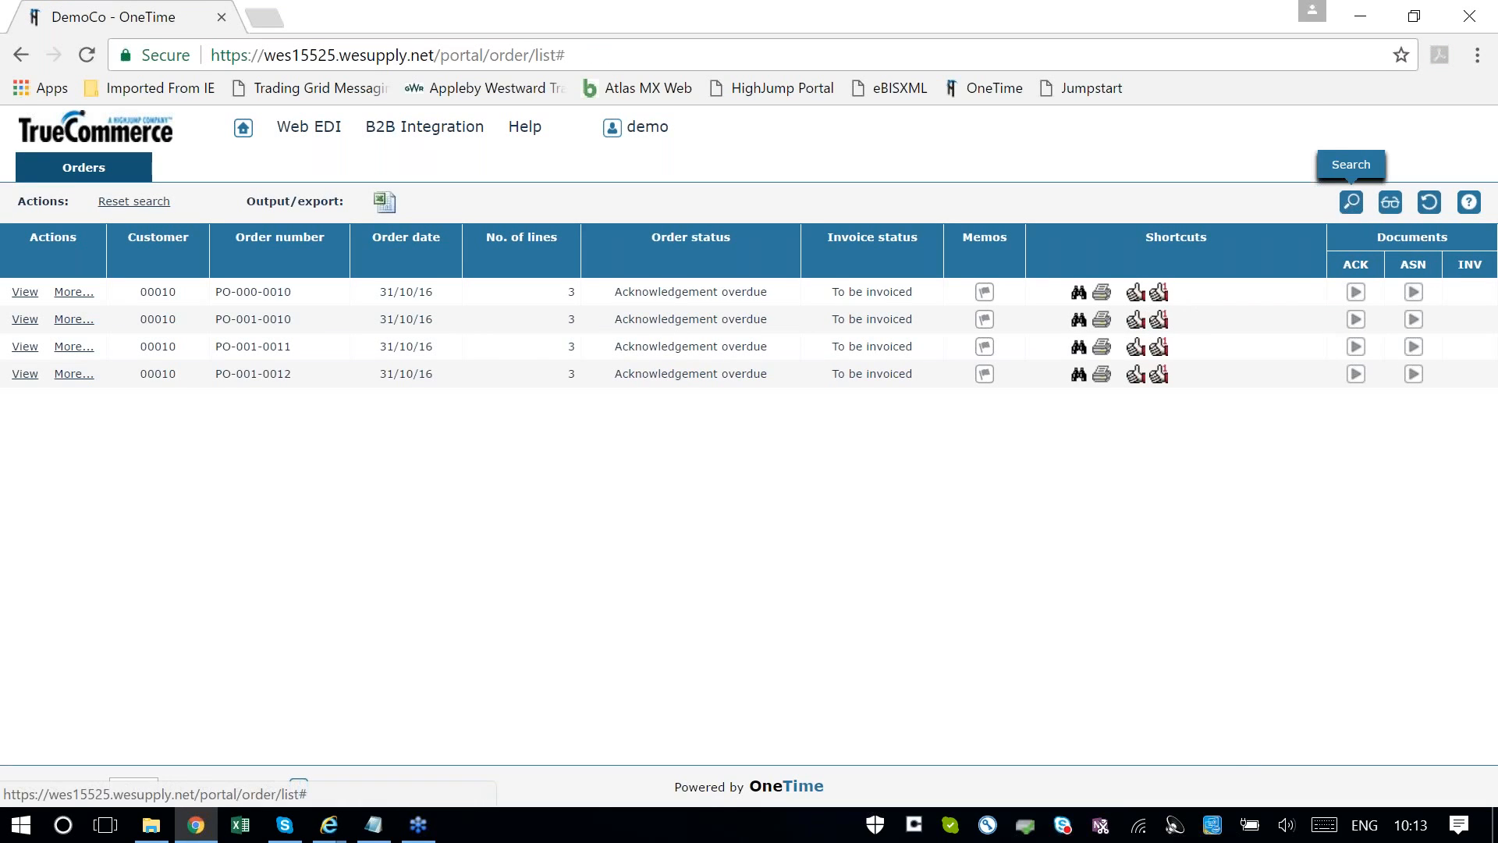
left_click(1352, 202)
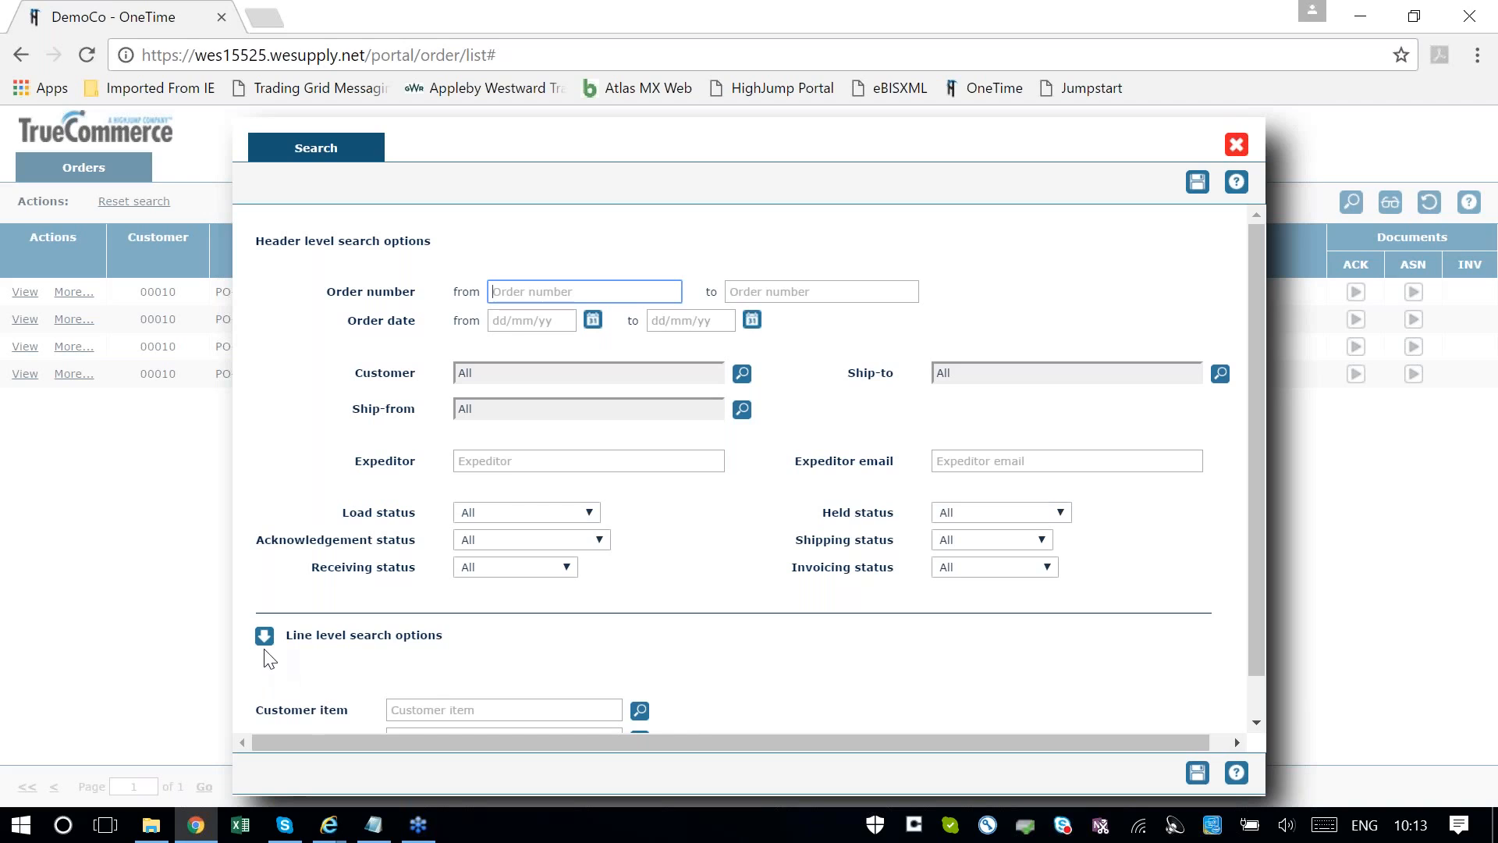
left_click(1245, 148)
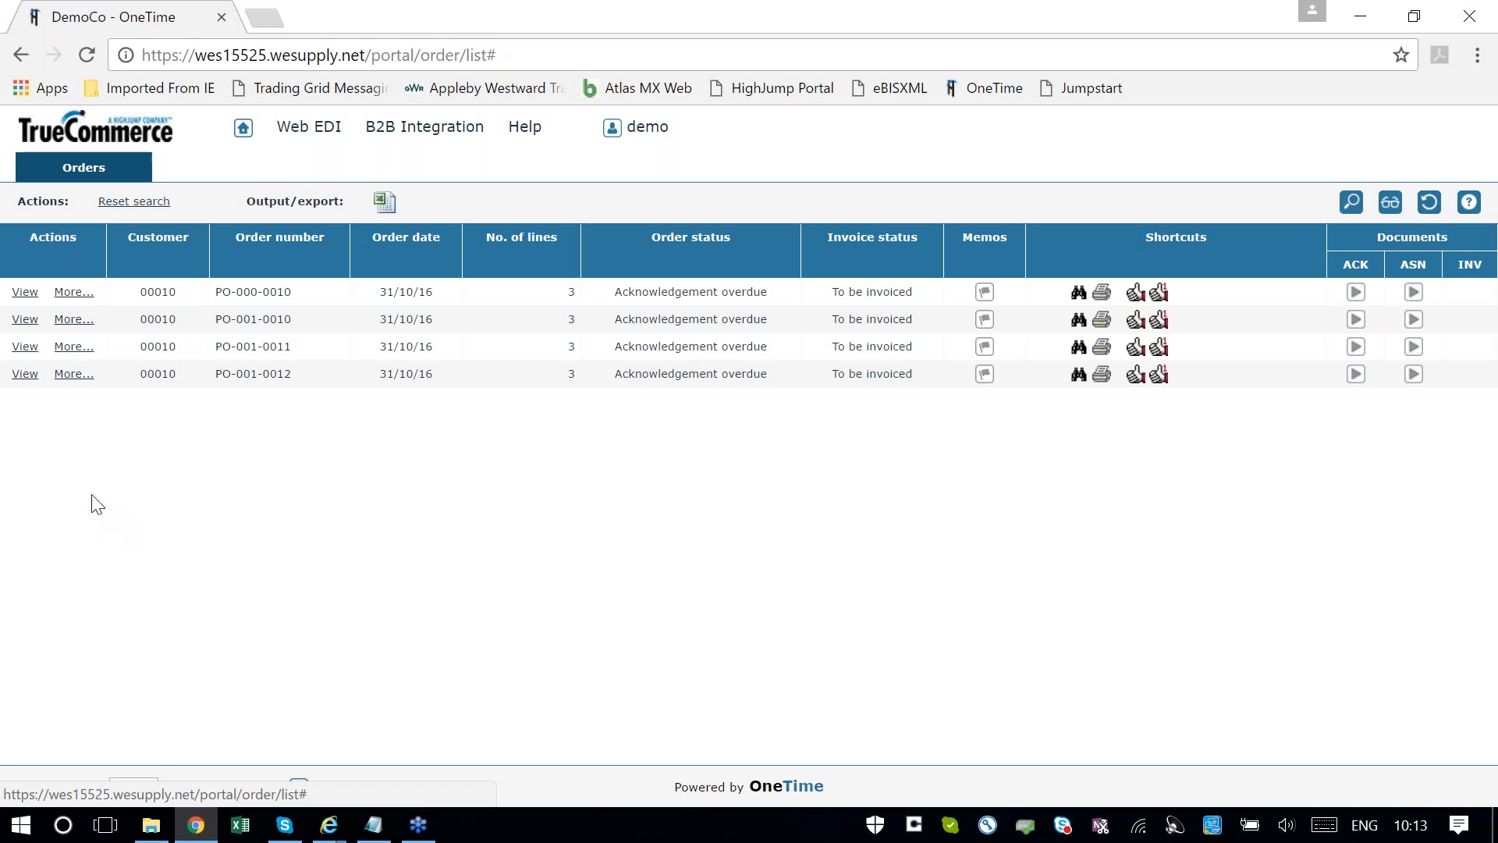
Export the first order in the list as a PDF, view the downloaded purchase order, and close it
left_click(24, 296)
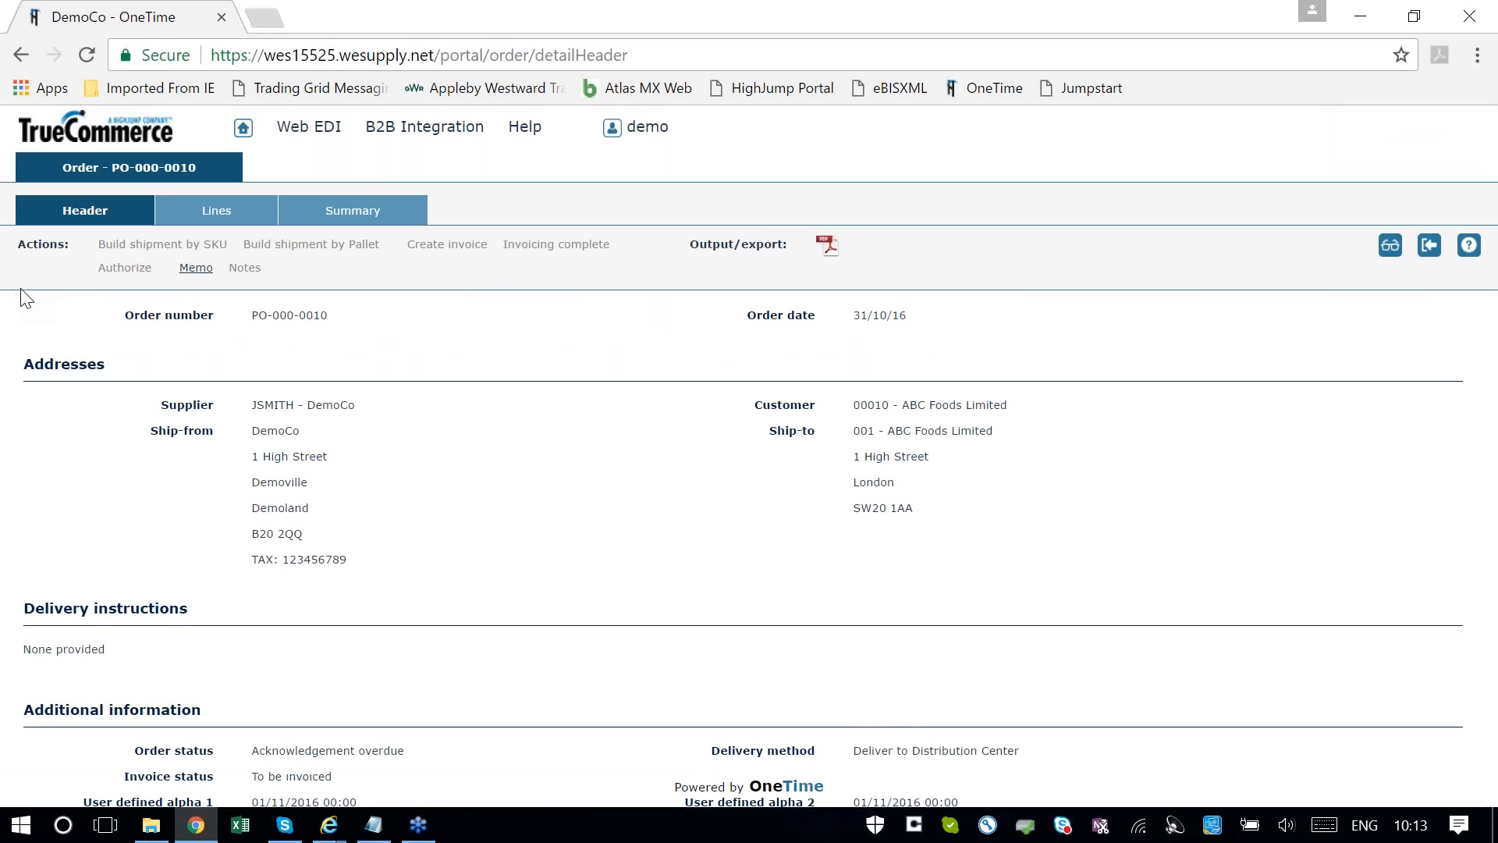
left_click(828, 245)
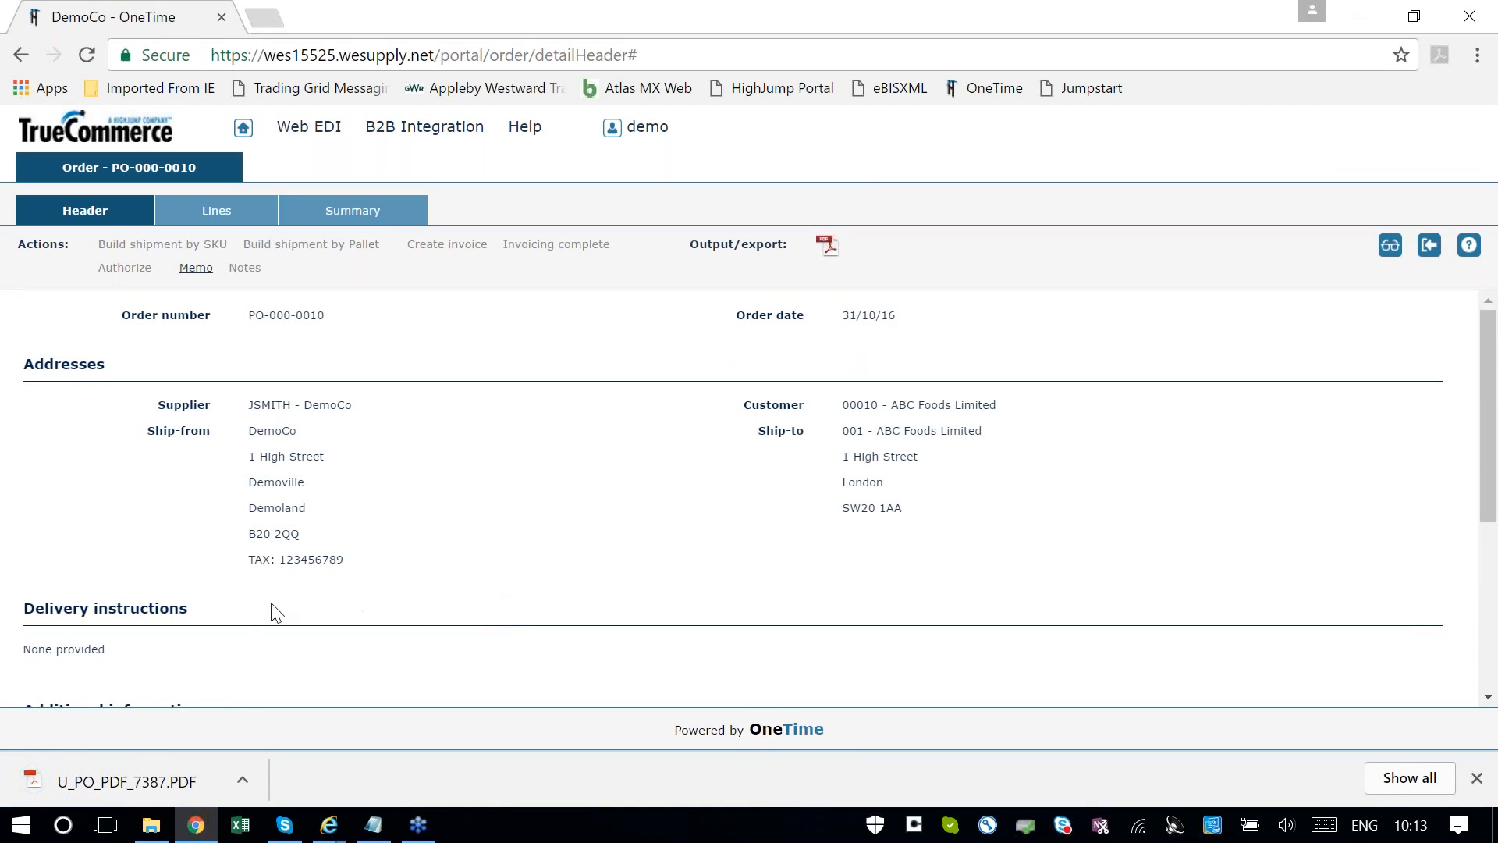
left_click(64, 780)
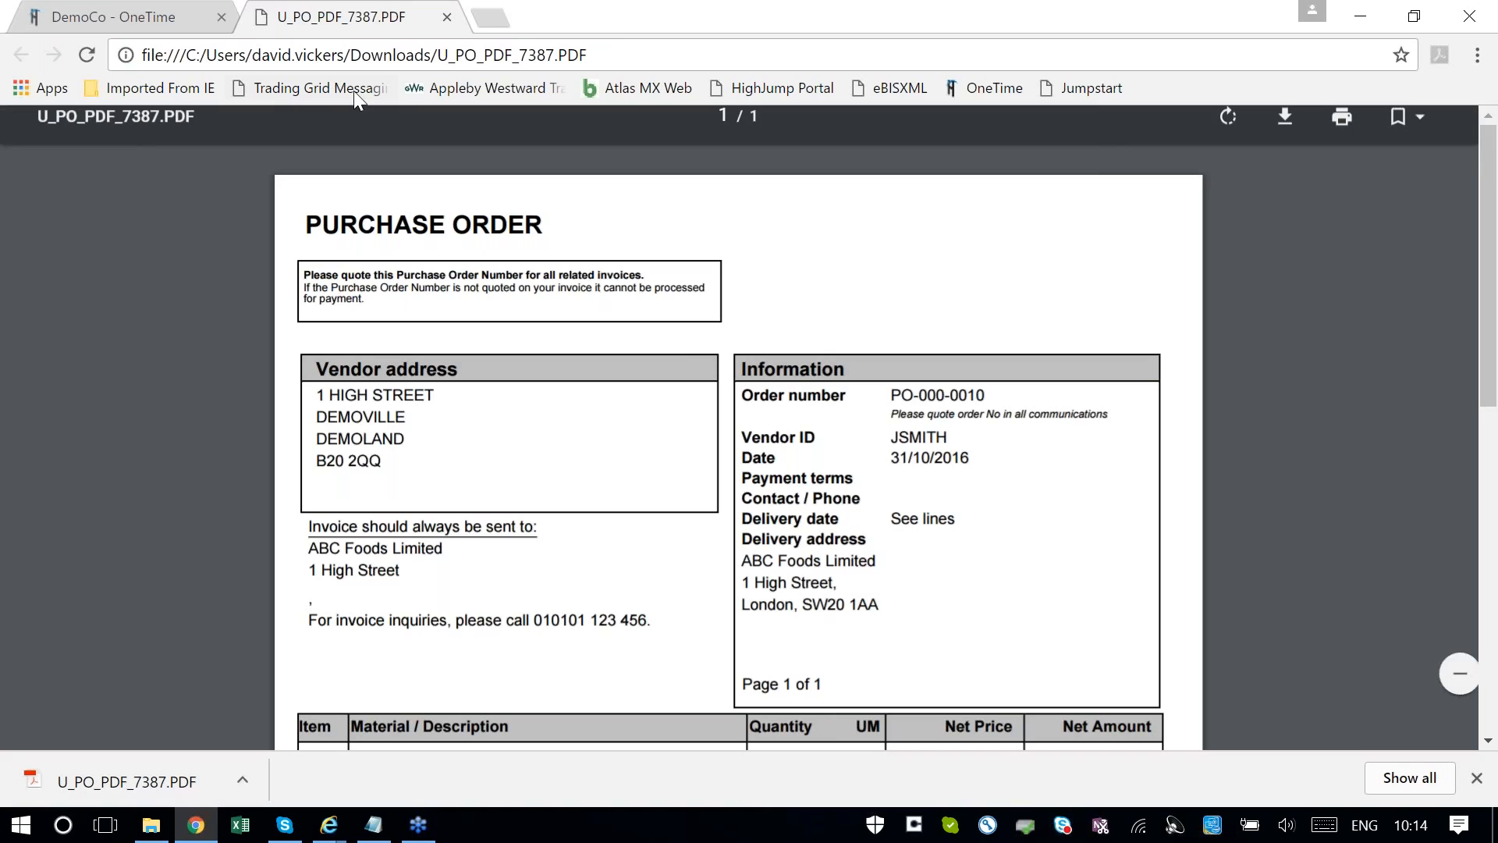
left_click(447, 18)
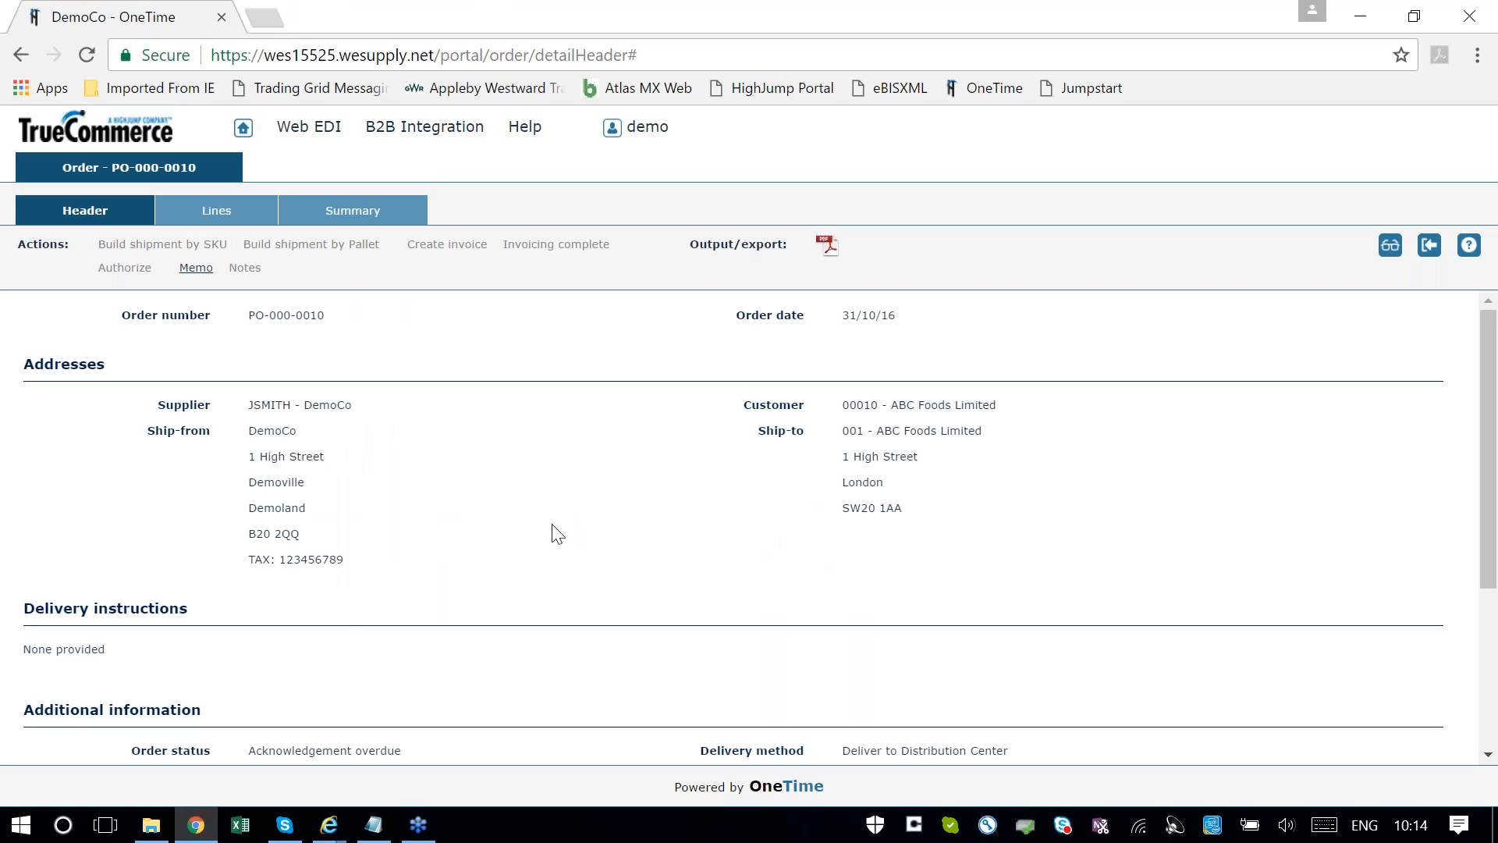
Open the B2B Integration trading enquiry that lists messages inbound to TrueCommerce
left_click(309, 126)
left_click(425, 127)
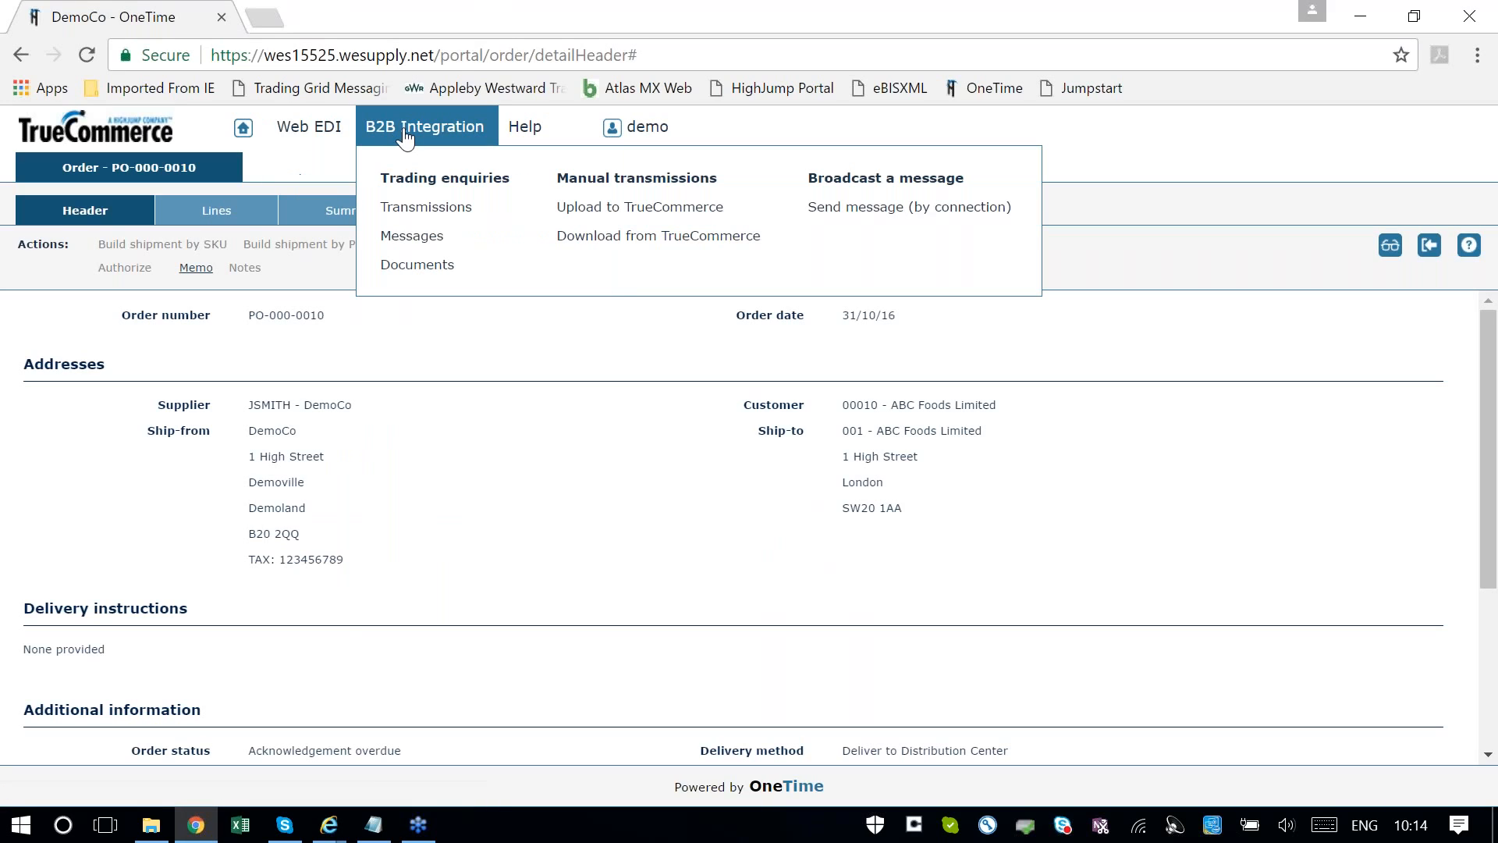
left_click(405, 237)
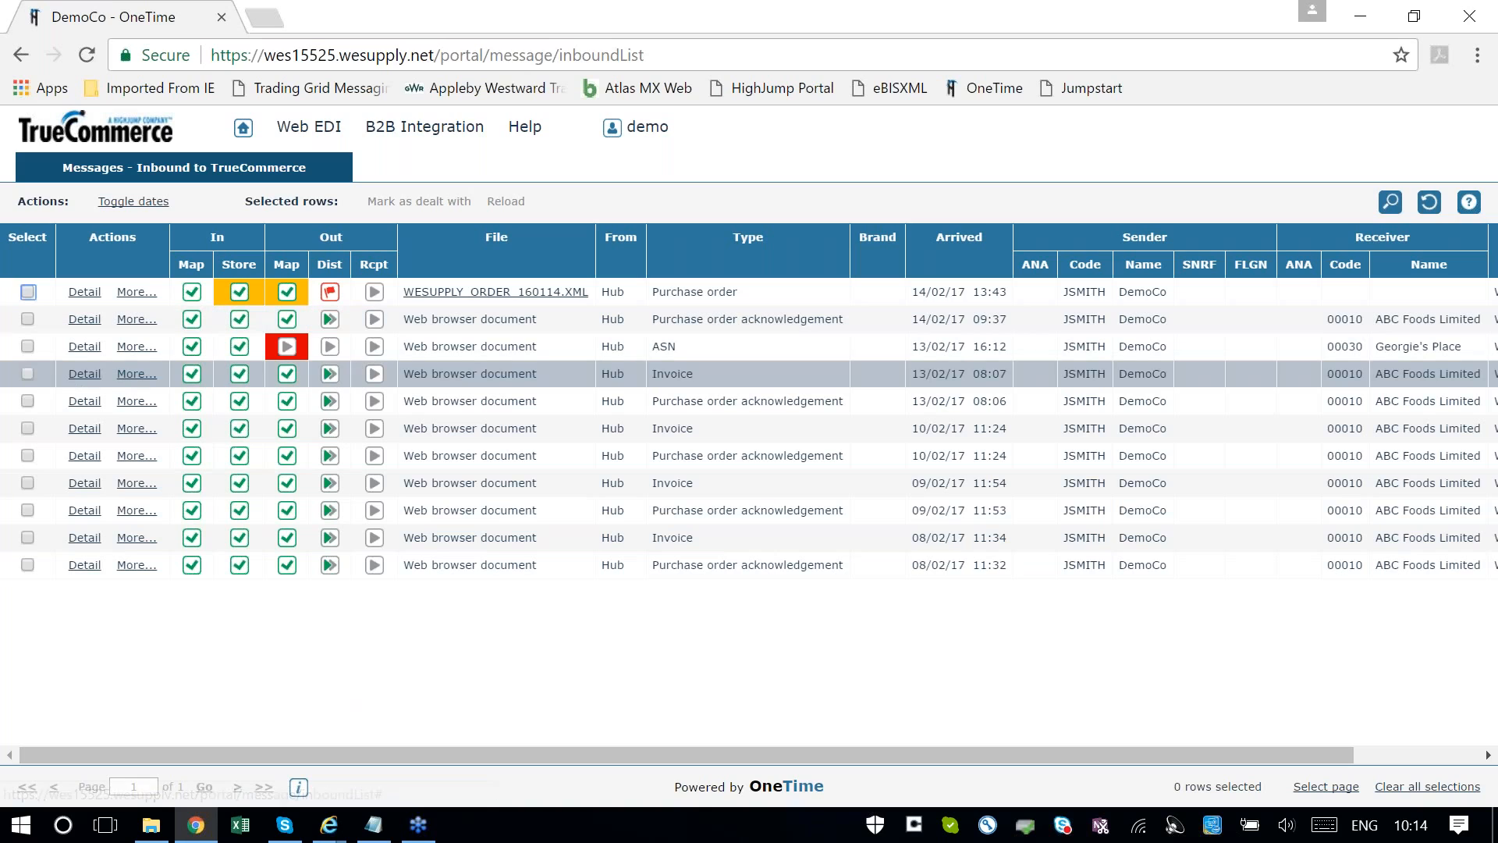
Examine the processing status, message, flow, sender and receiver details of the invoice message from 13/02/17 08:07, and close its details
left_click(91, 376)
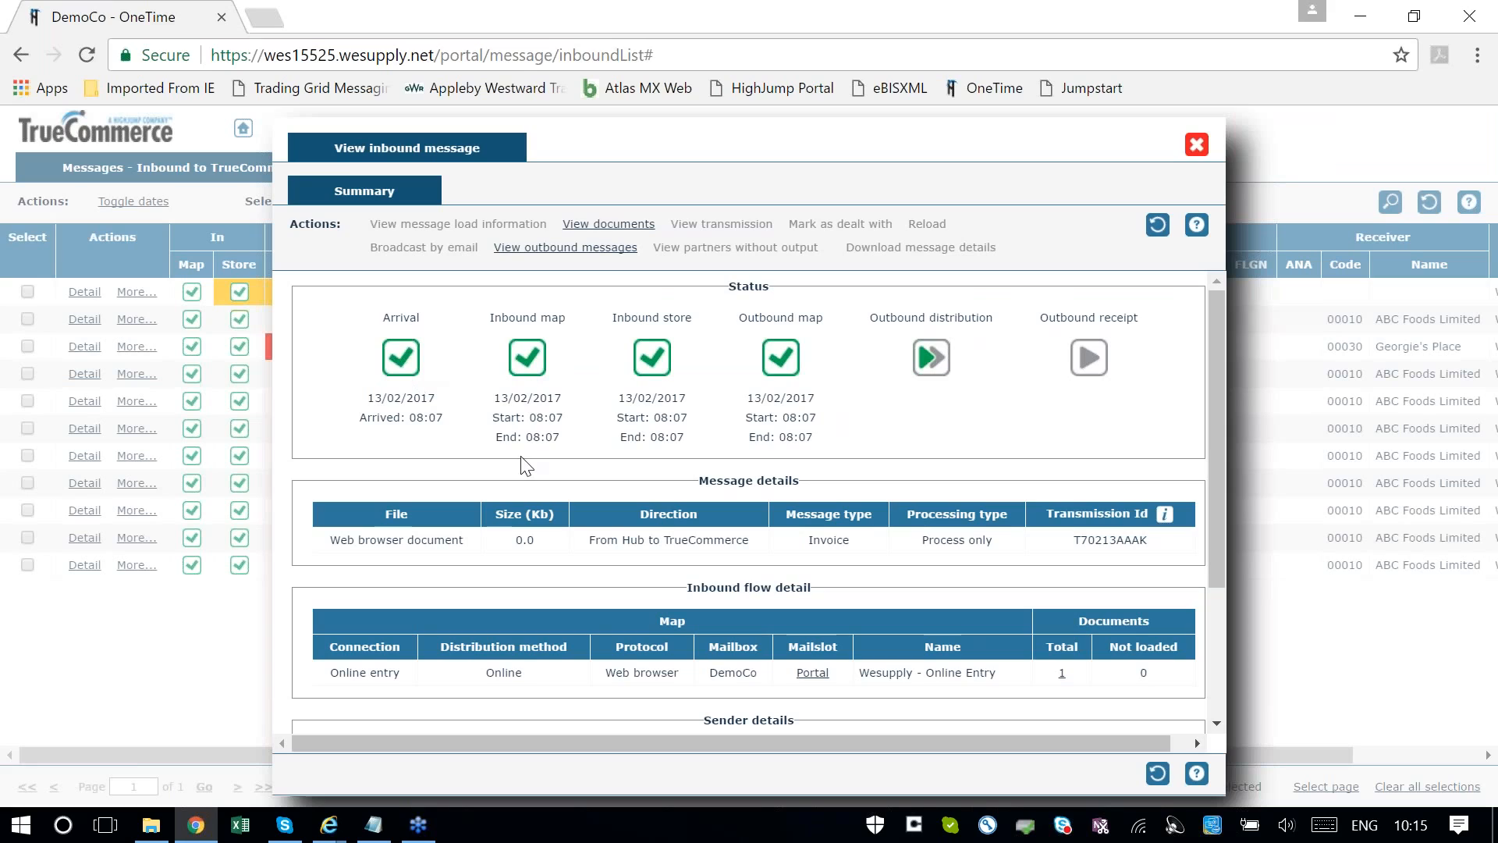
mouse_move(525, 385)
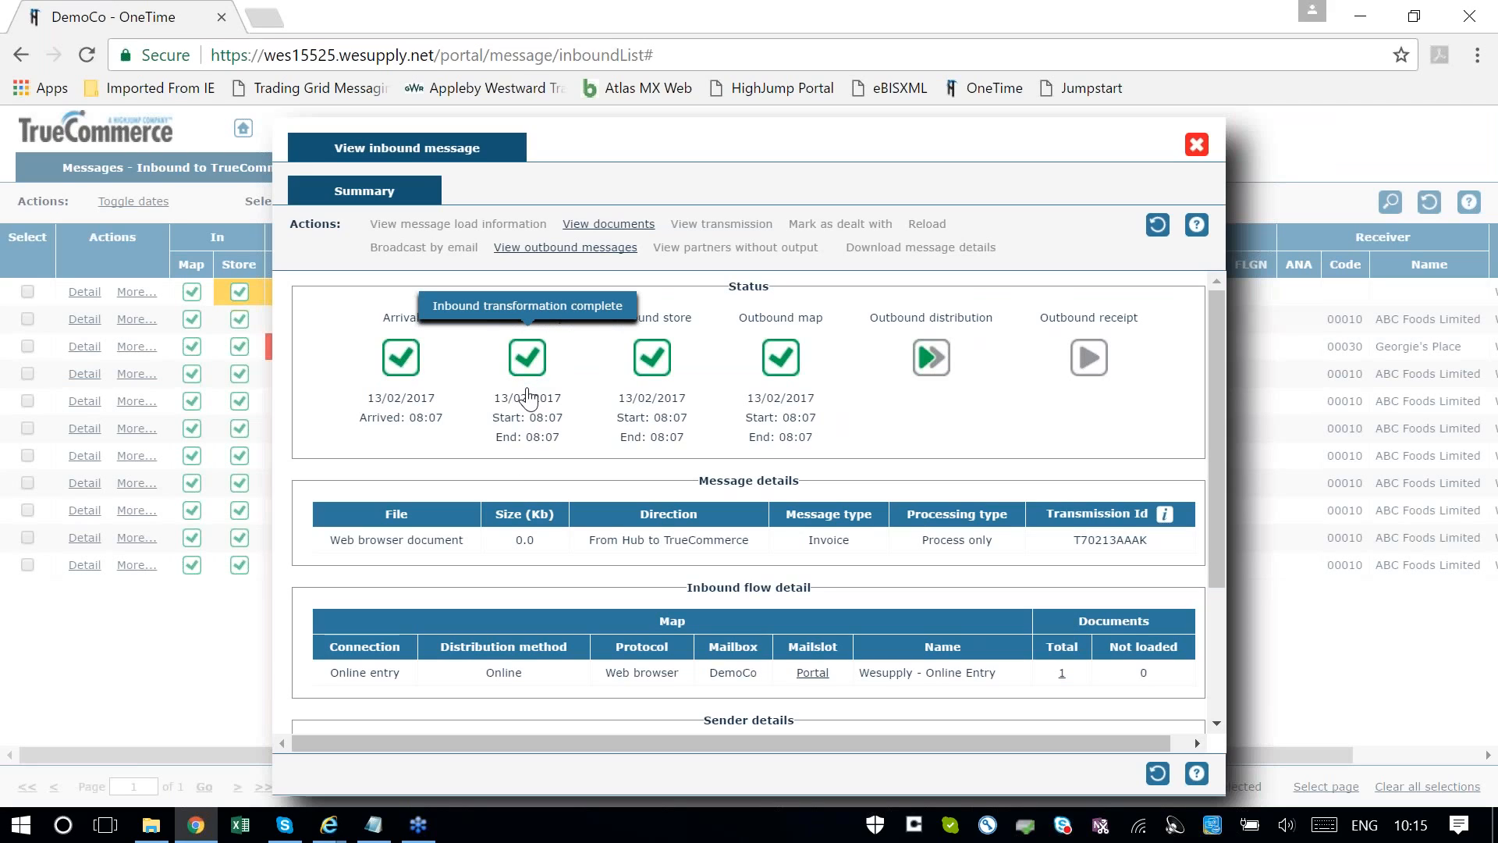
mouse_move(642, 382)
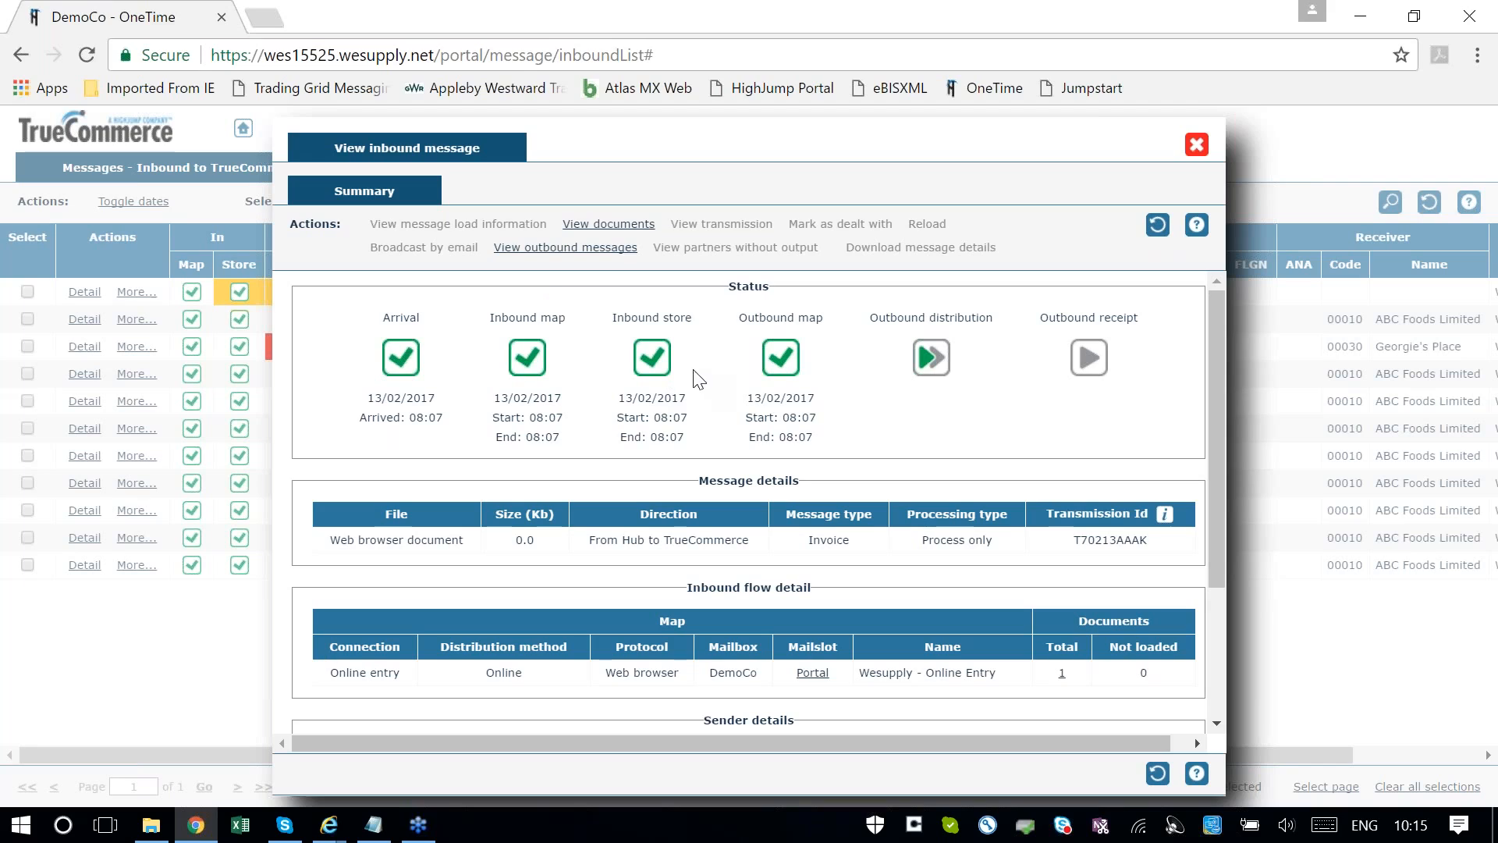
mouse_move(797, 366)
mouse_move(939, 359)
mouse_move(1095, 362)
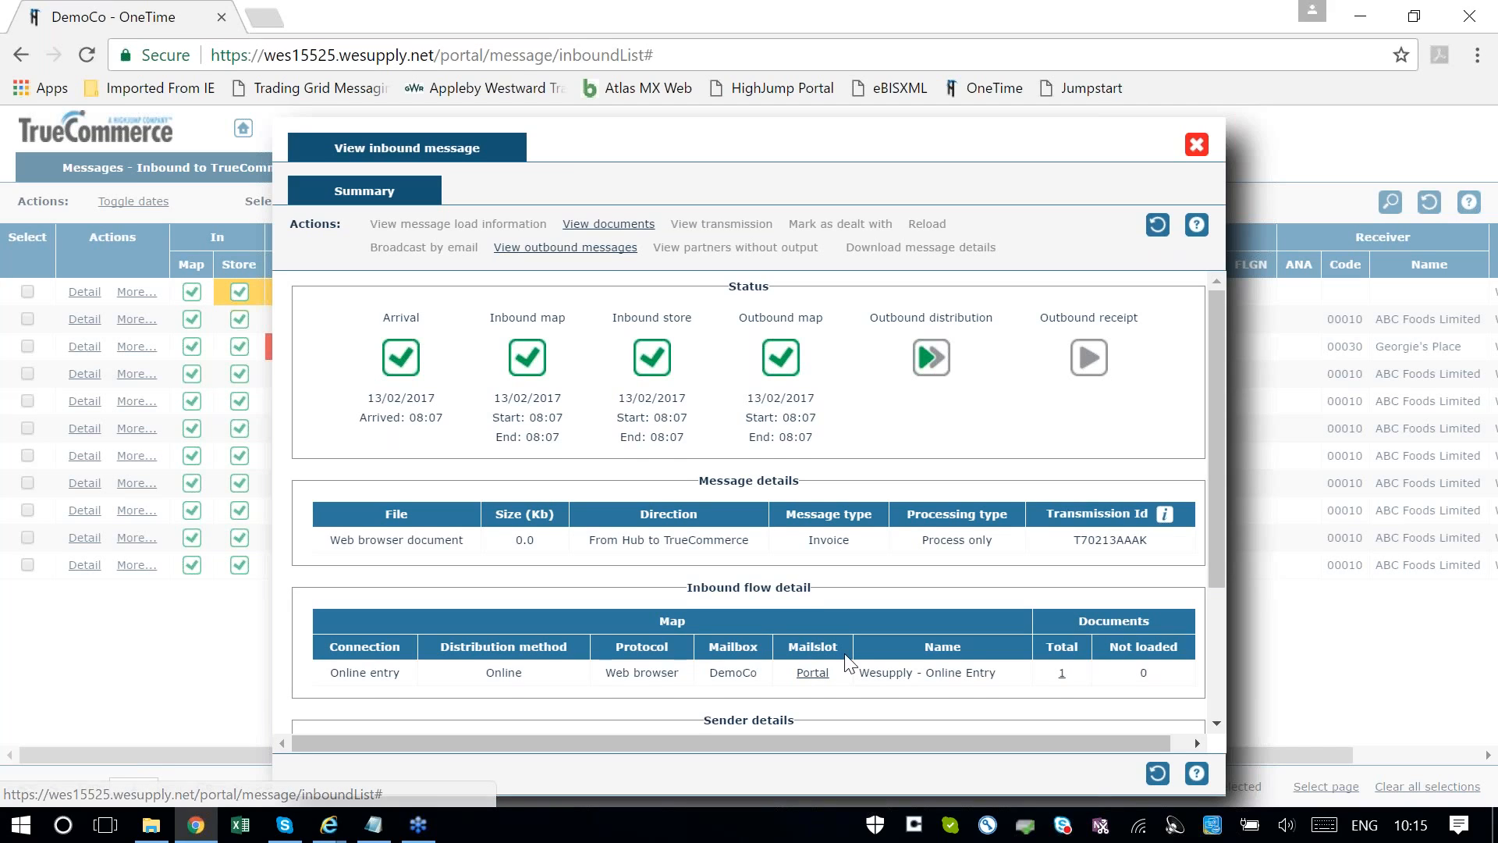
scroll(845, 649, "down", 1)
scroll(845, 650, "down", 2)
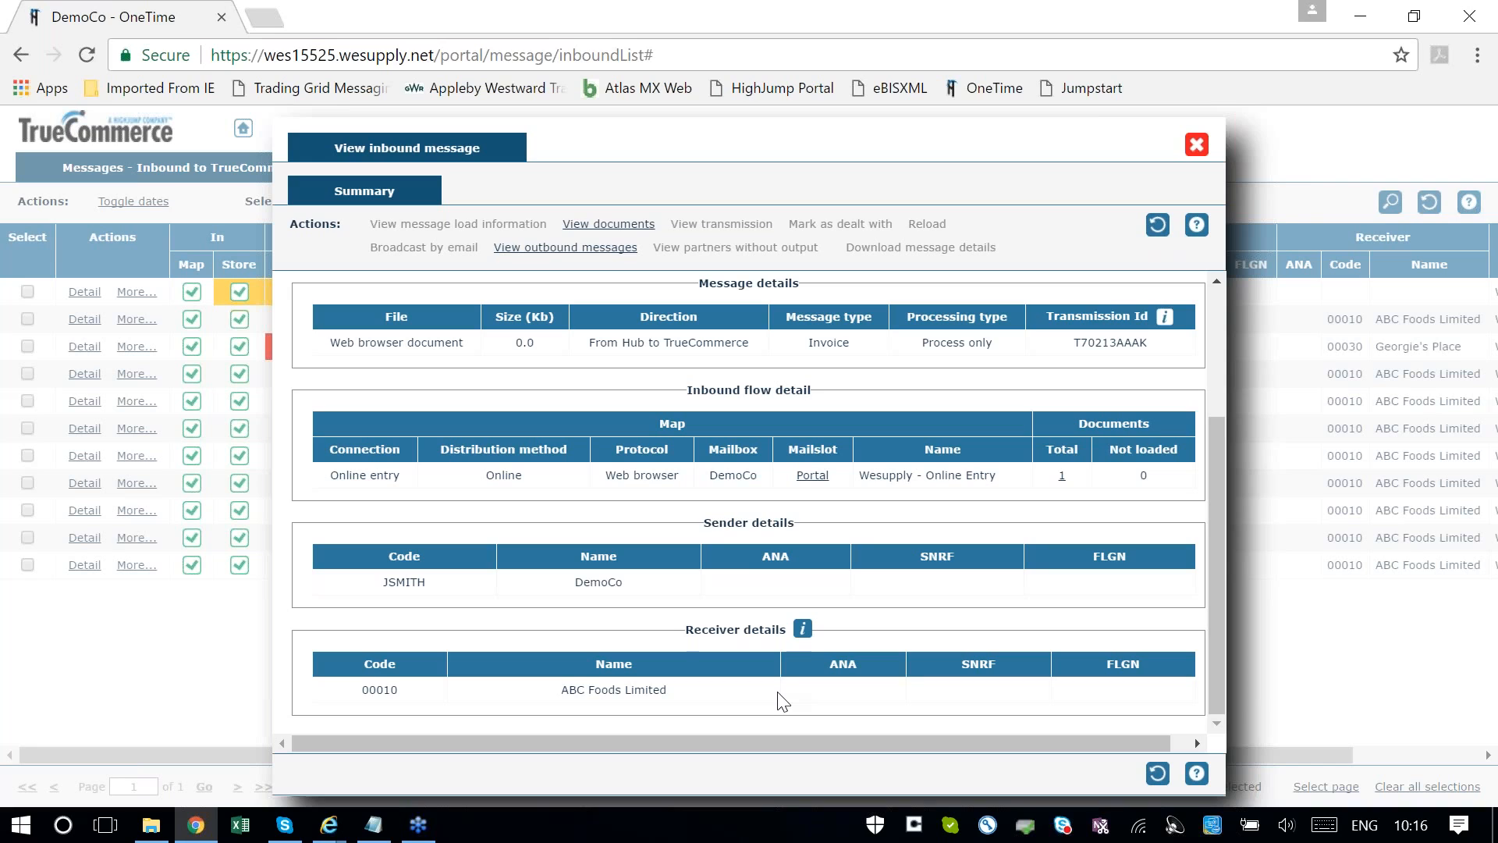
left_click(1197, 145)
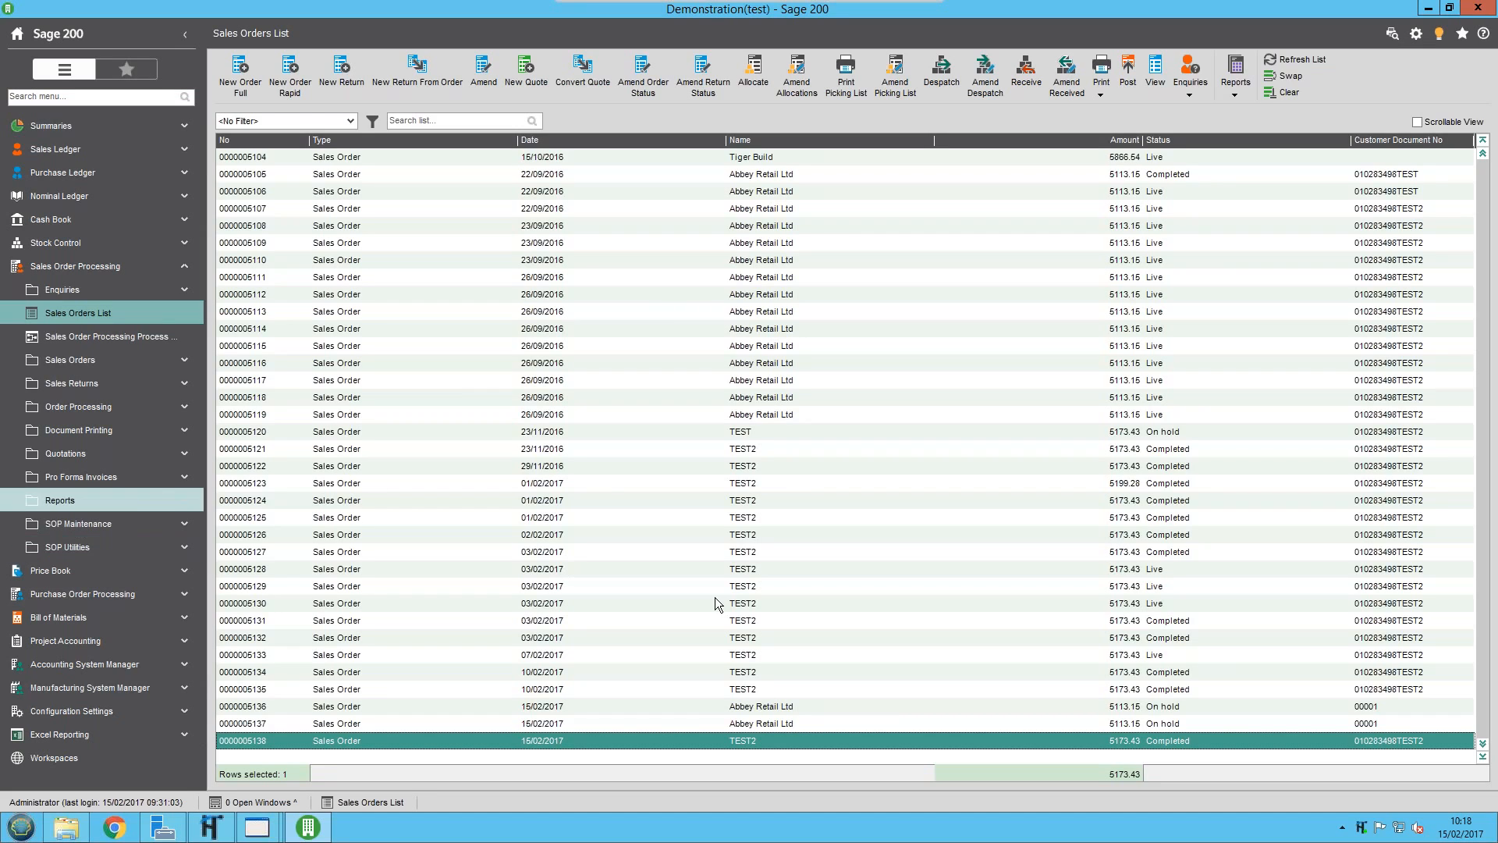
In the Sage 200 desktop session, process inbound documents in Test mode with the OneTime Connector and review the import notification history
right_click(1363, 830)
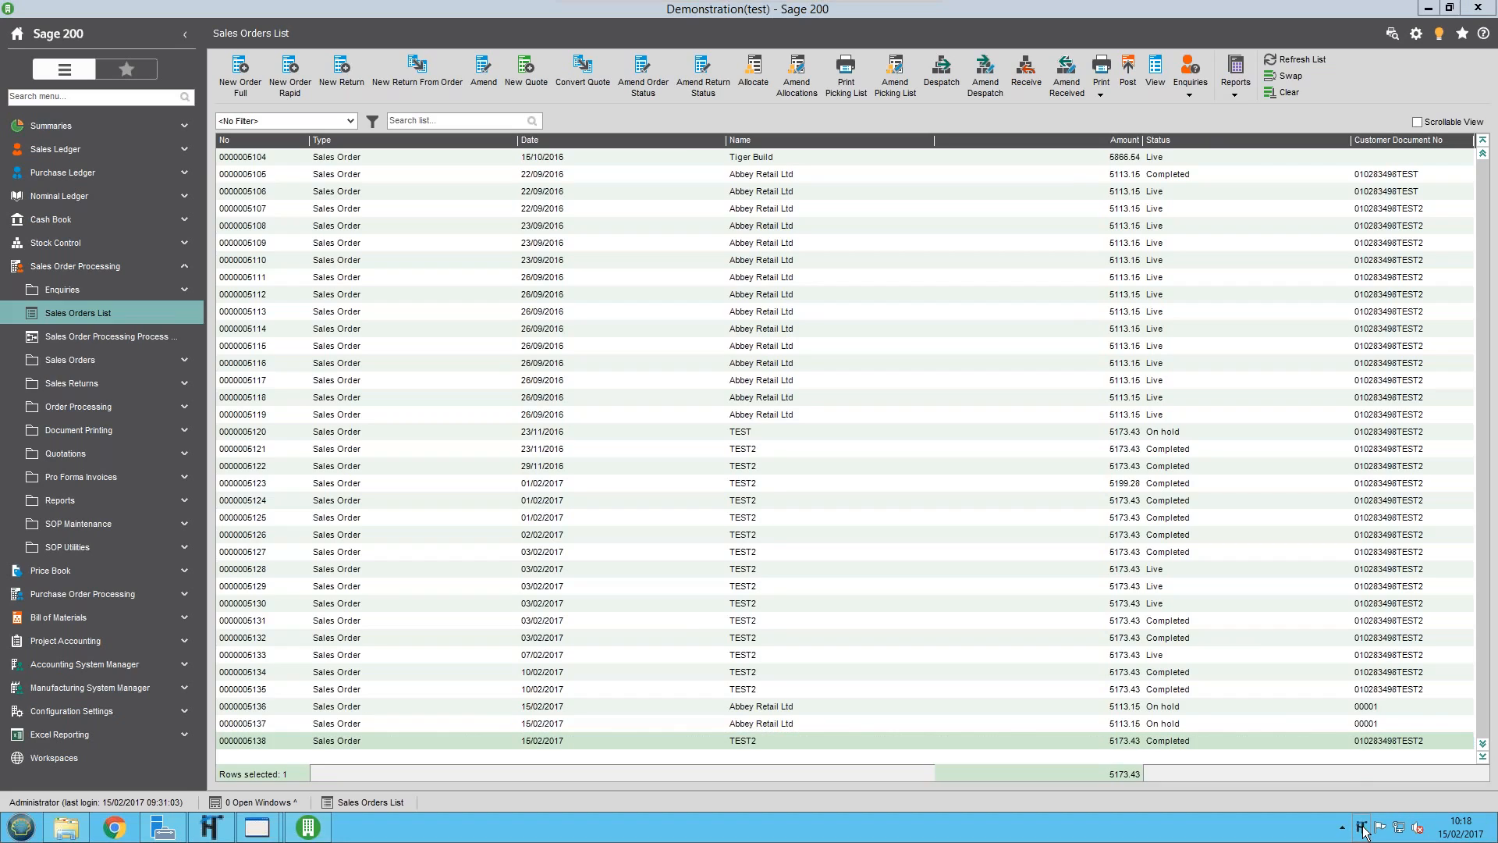
left_click(1298, 743)
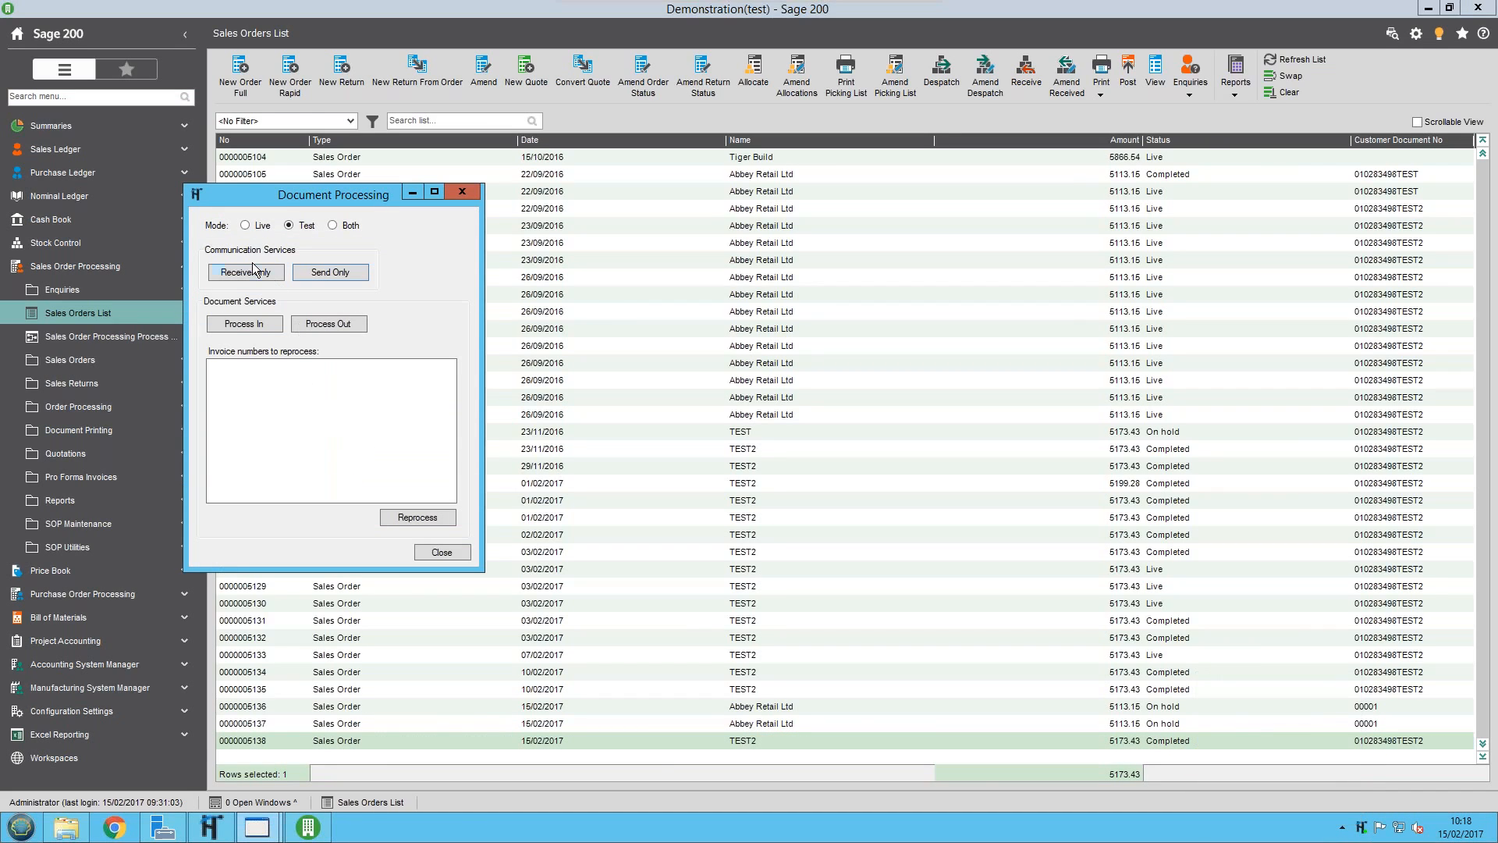
left_click(254, 324)
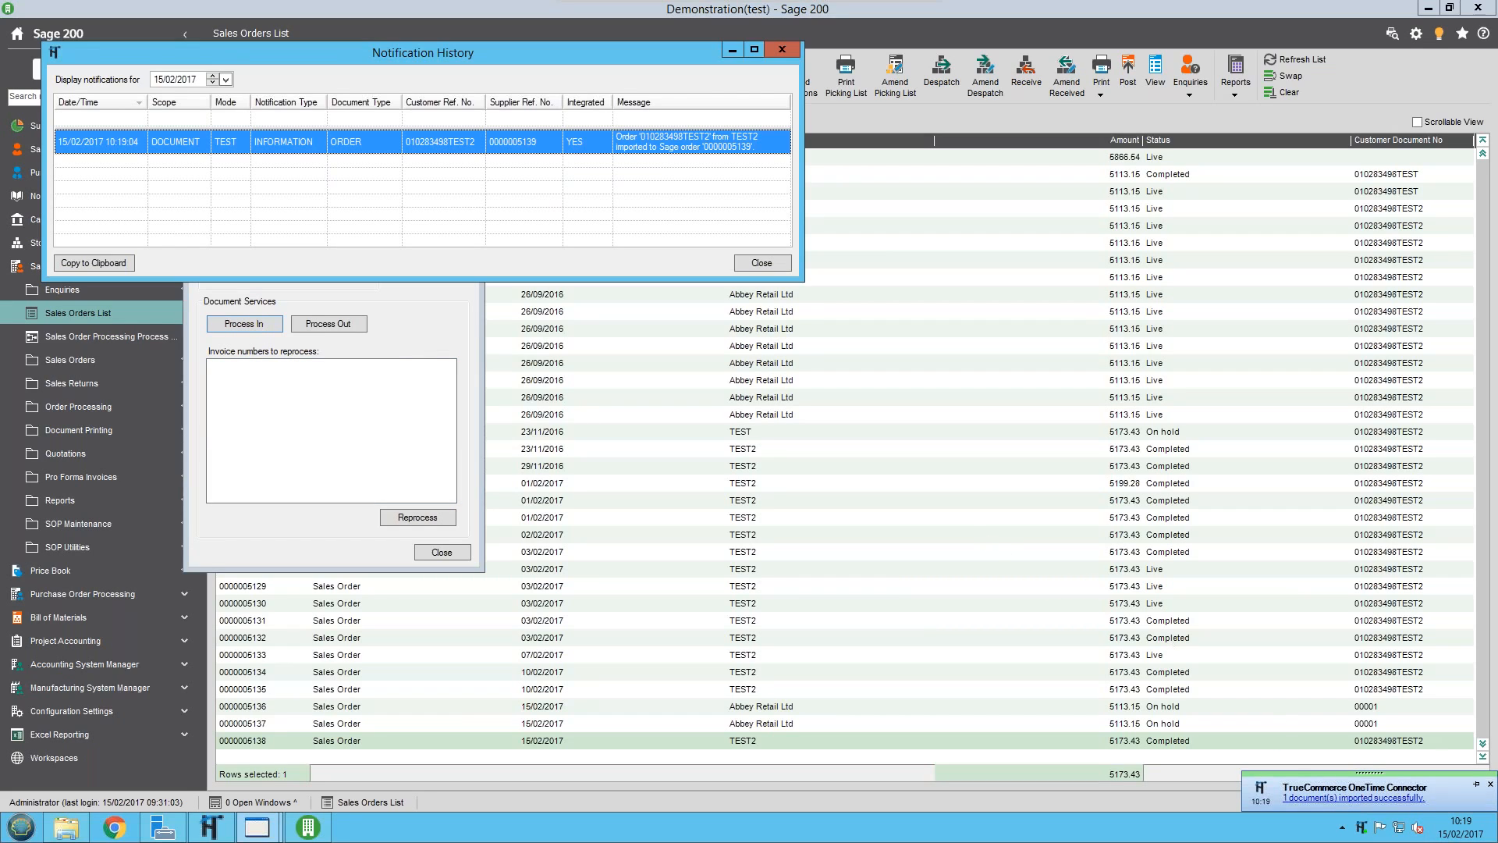
left_click(1363, 804)
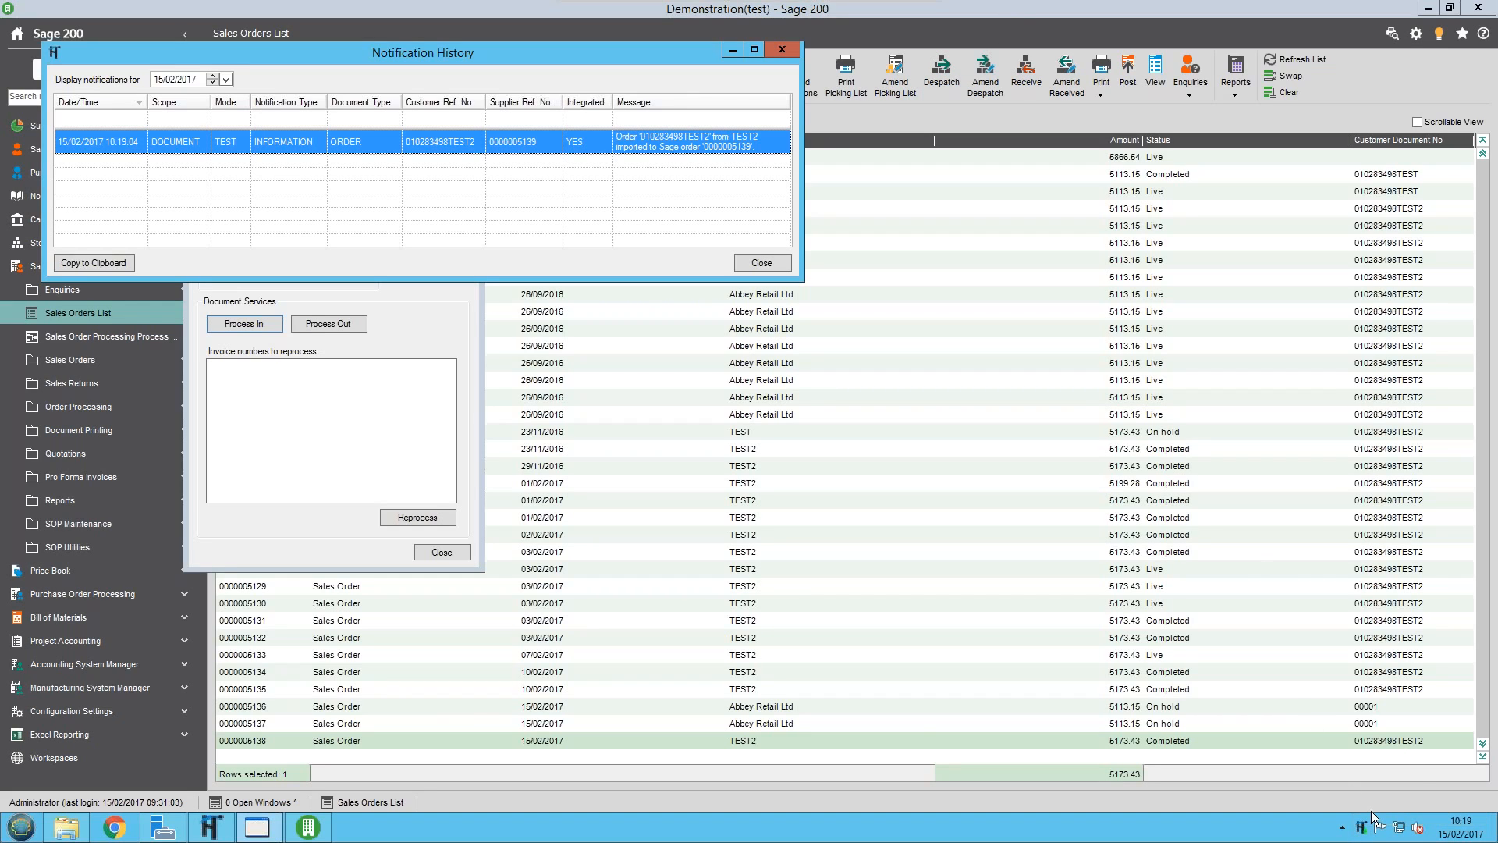
left_click(762, 263)
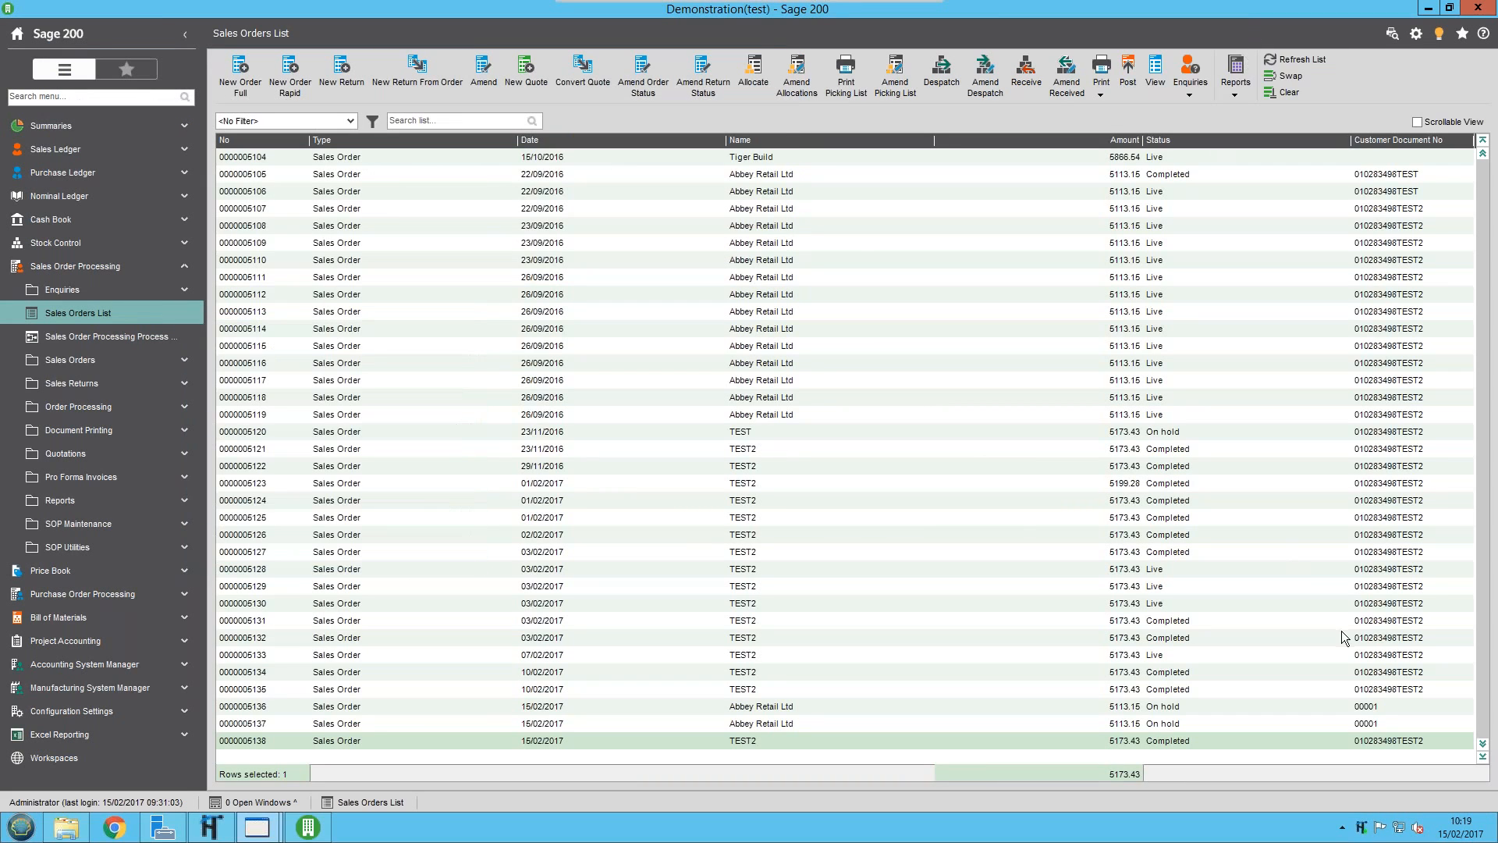
Allocate stock to the newly imported TEST2 order at the end of the sales orders list, and close the allocation window
left_click(1484, 757)
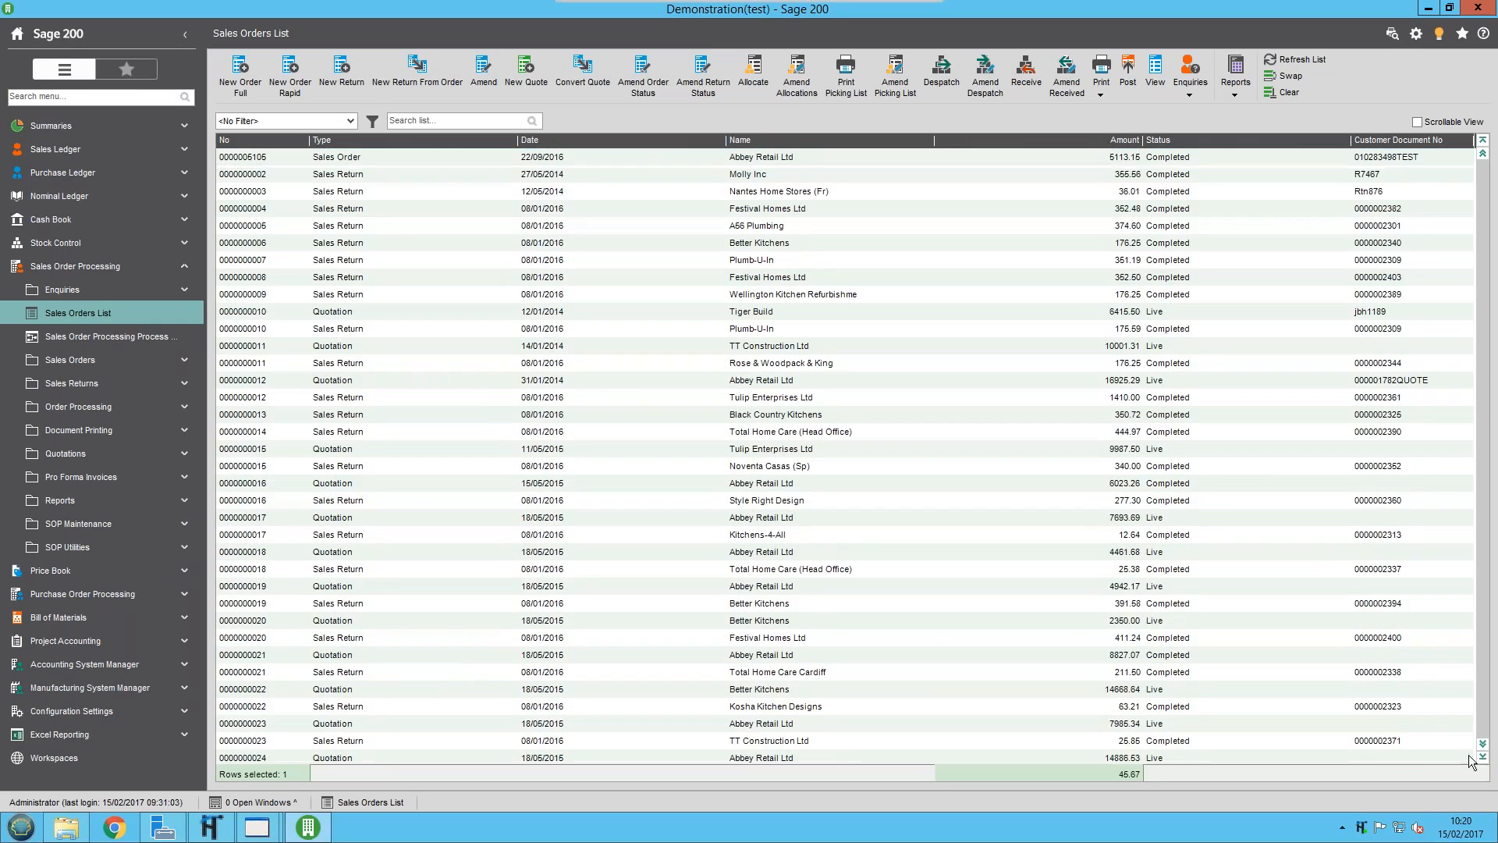
left_click(256, 745)
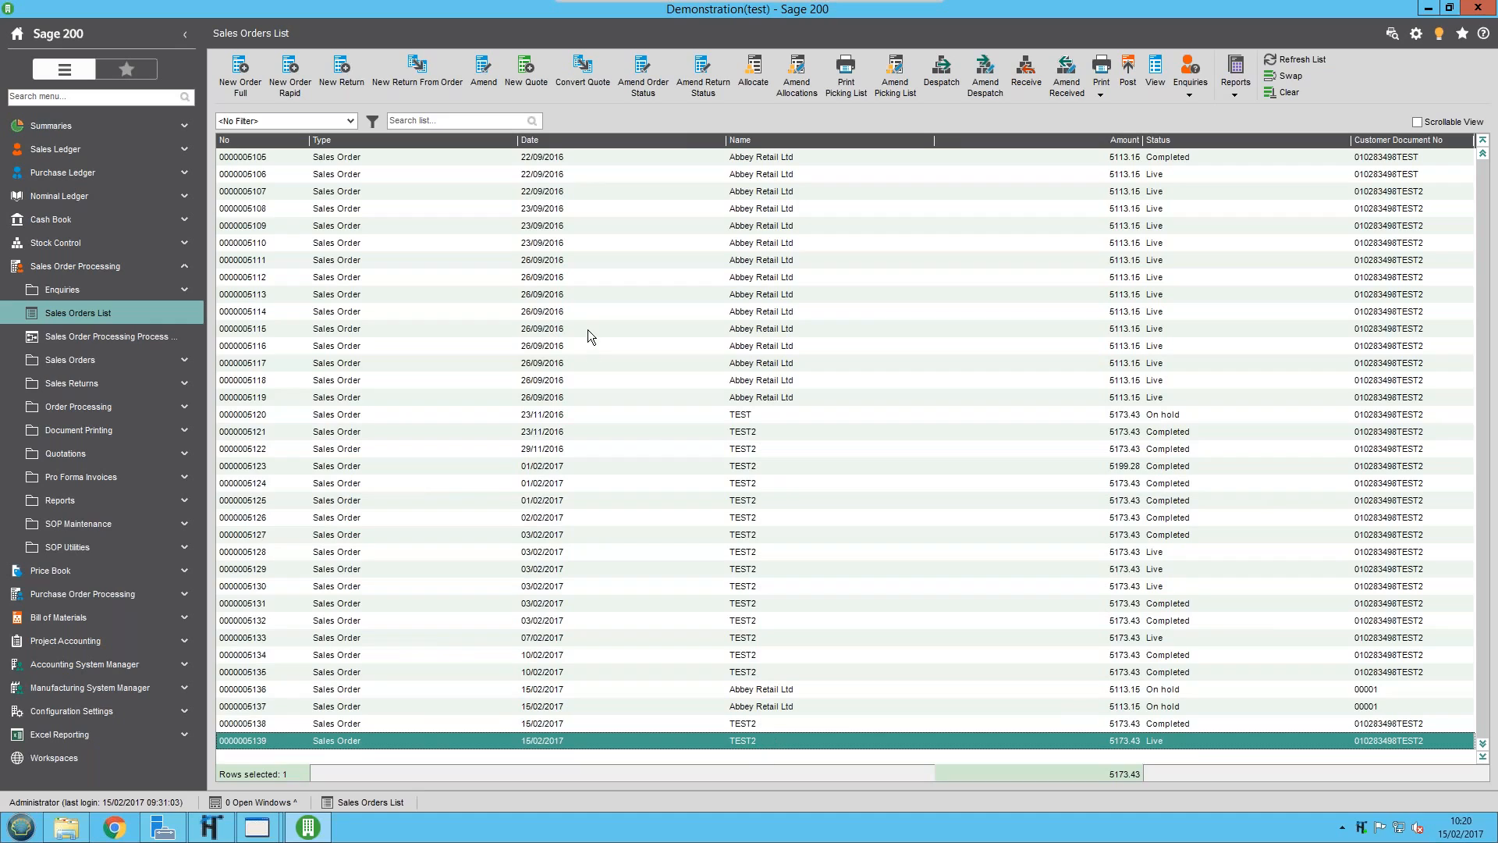
left_click(753, 74)
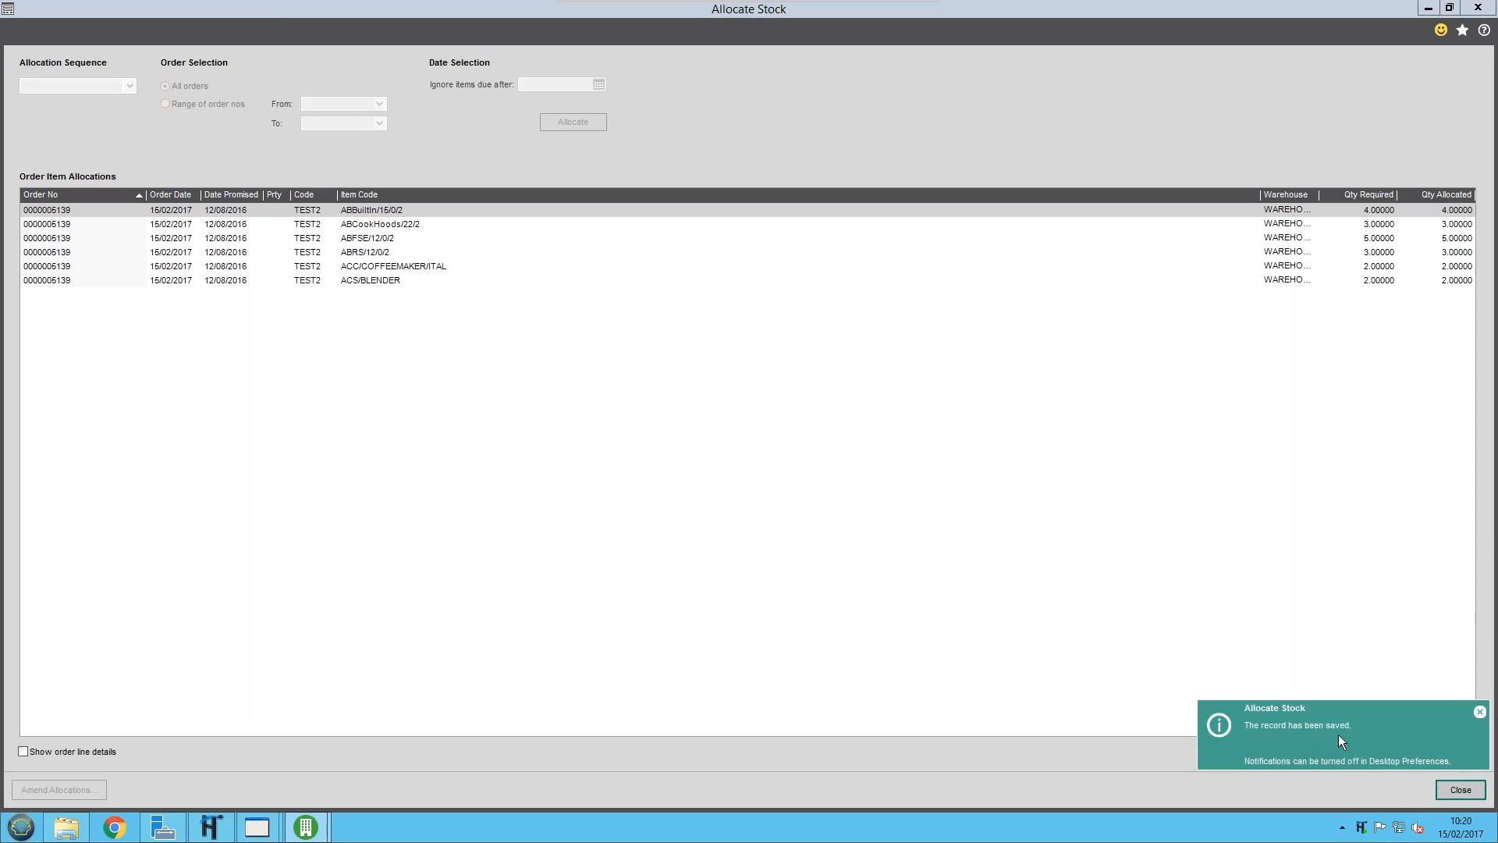
left_click(1470, 793)
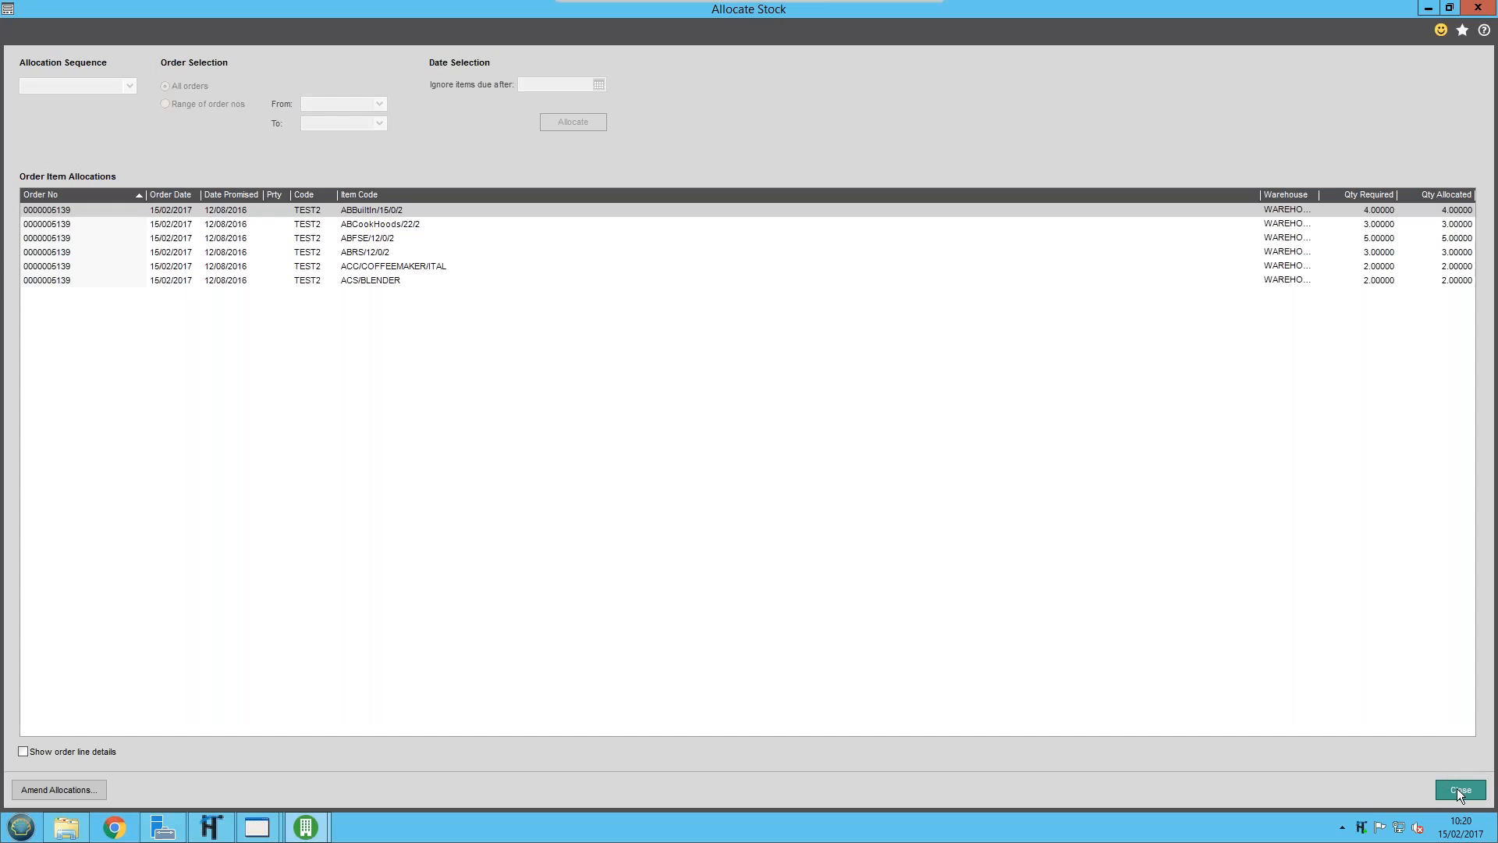
left_click(1458, 789)
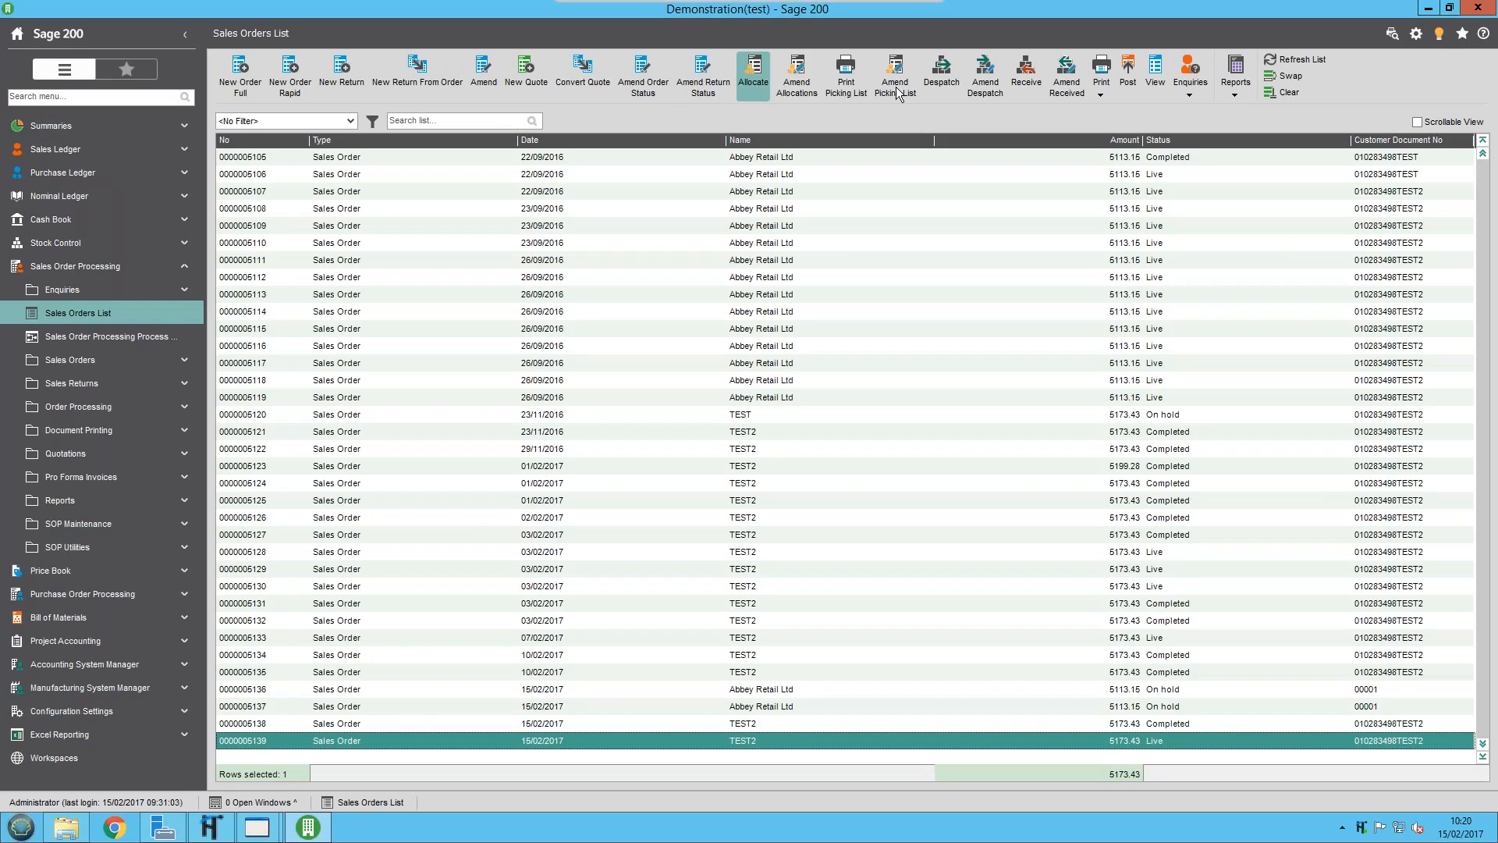
Despatch all the allocated lines of the selected TEST2 order in full and close the despatch confirmation
left_click(946, 79)
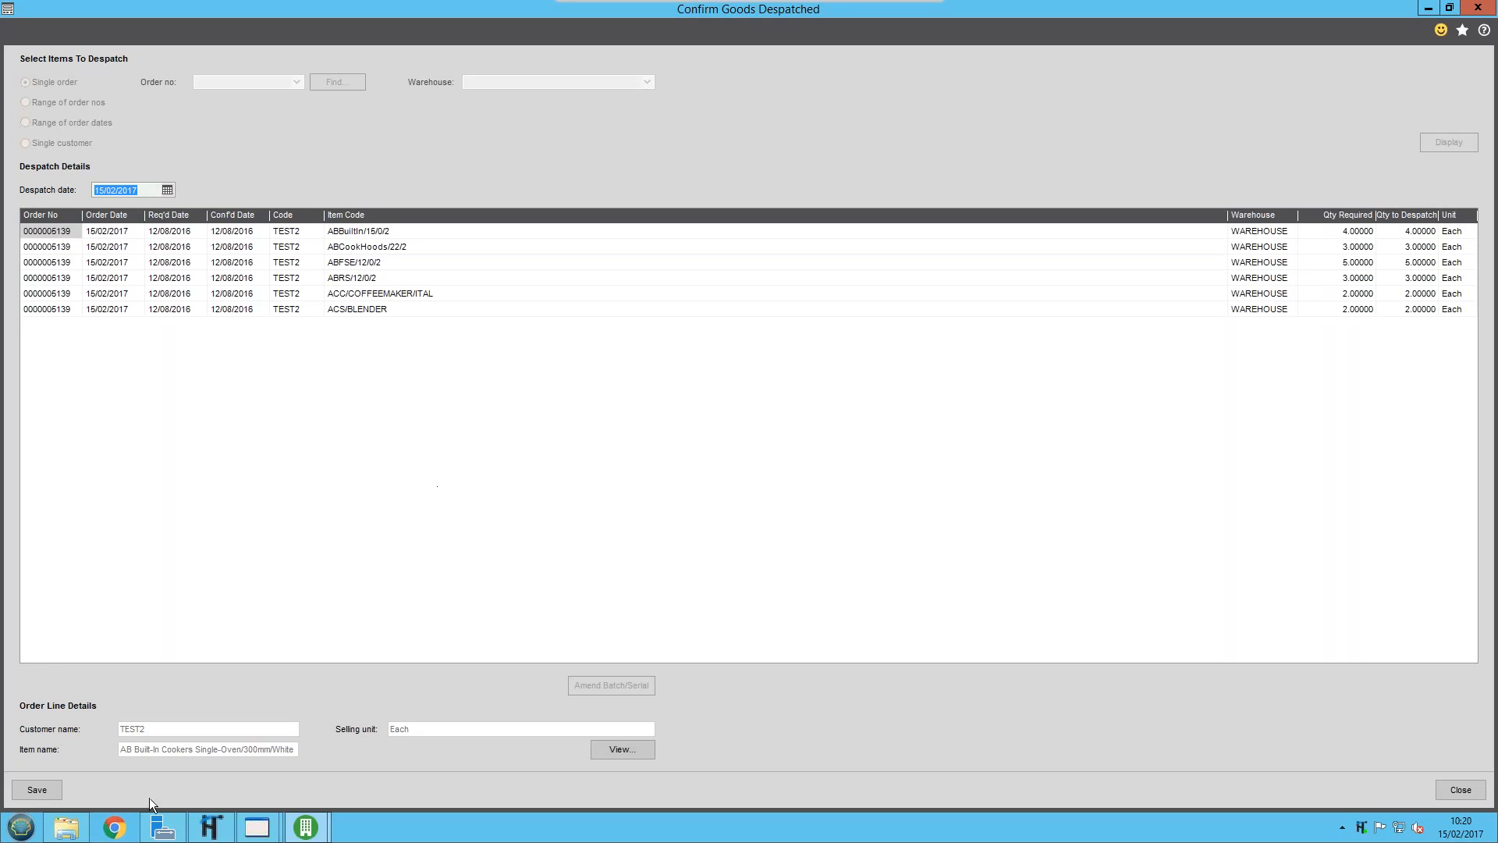
left_click(38, 789)
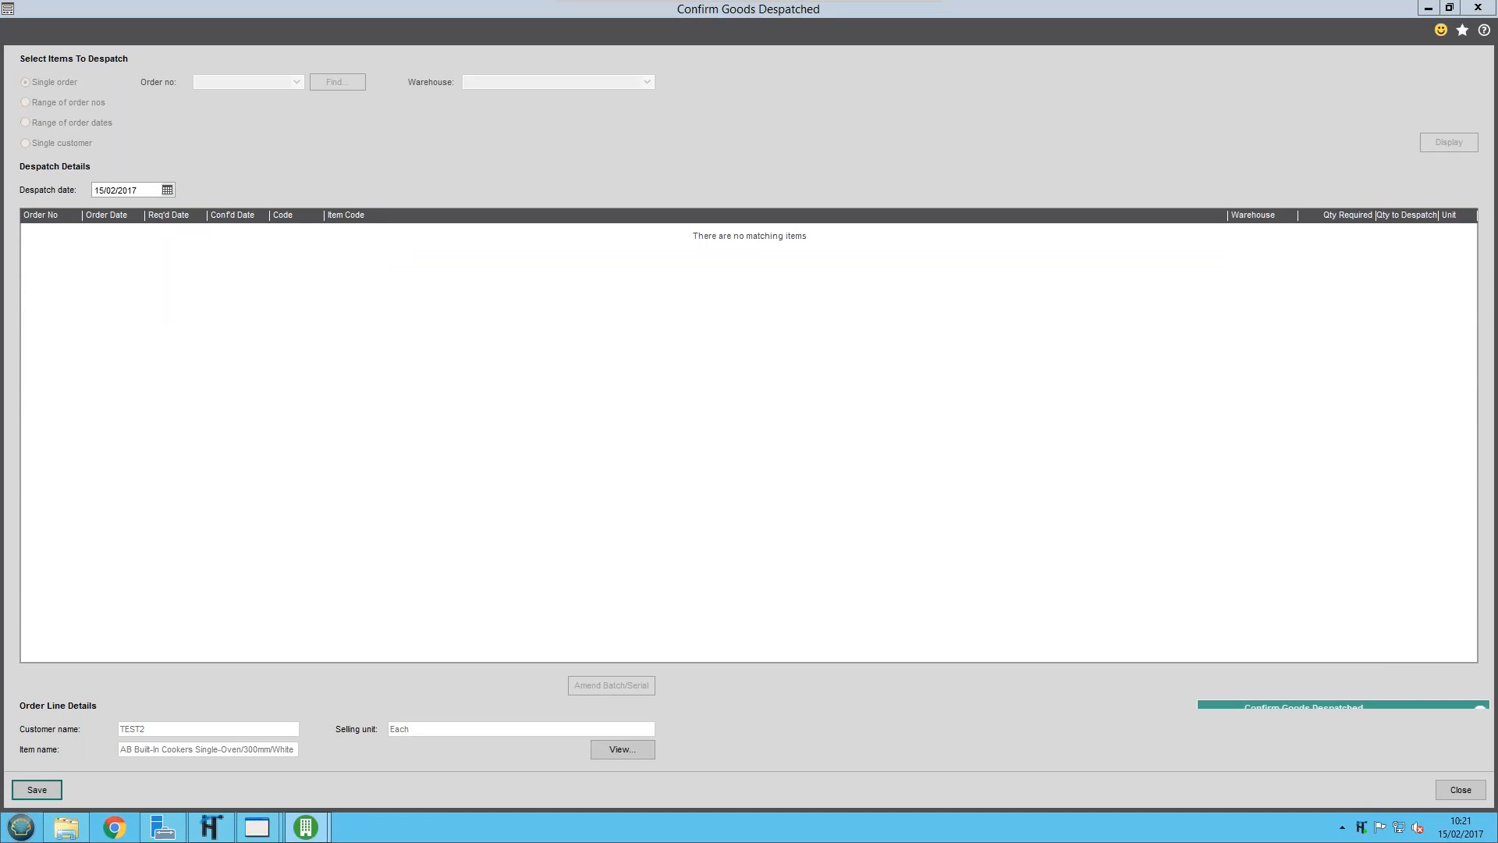
left_click(1466, 791)
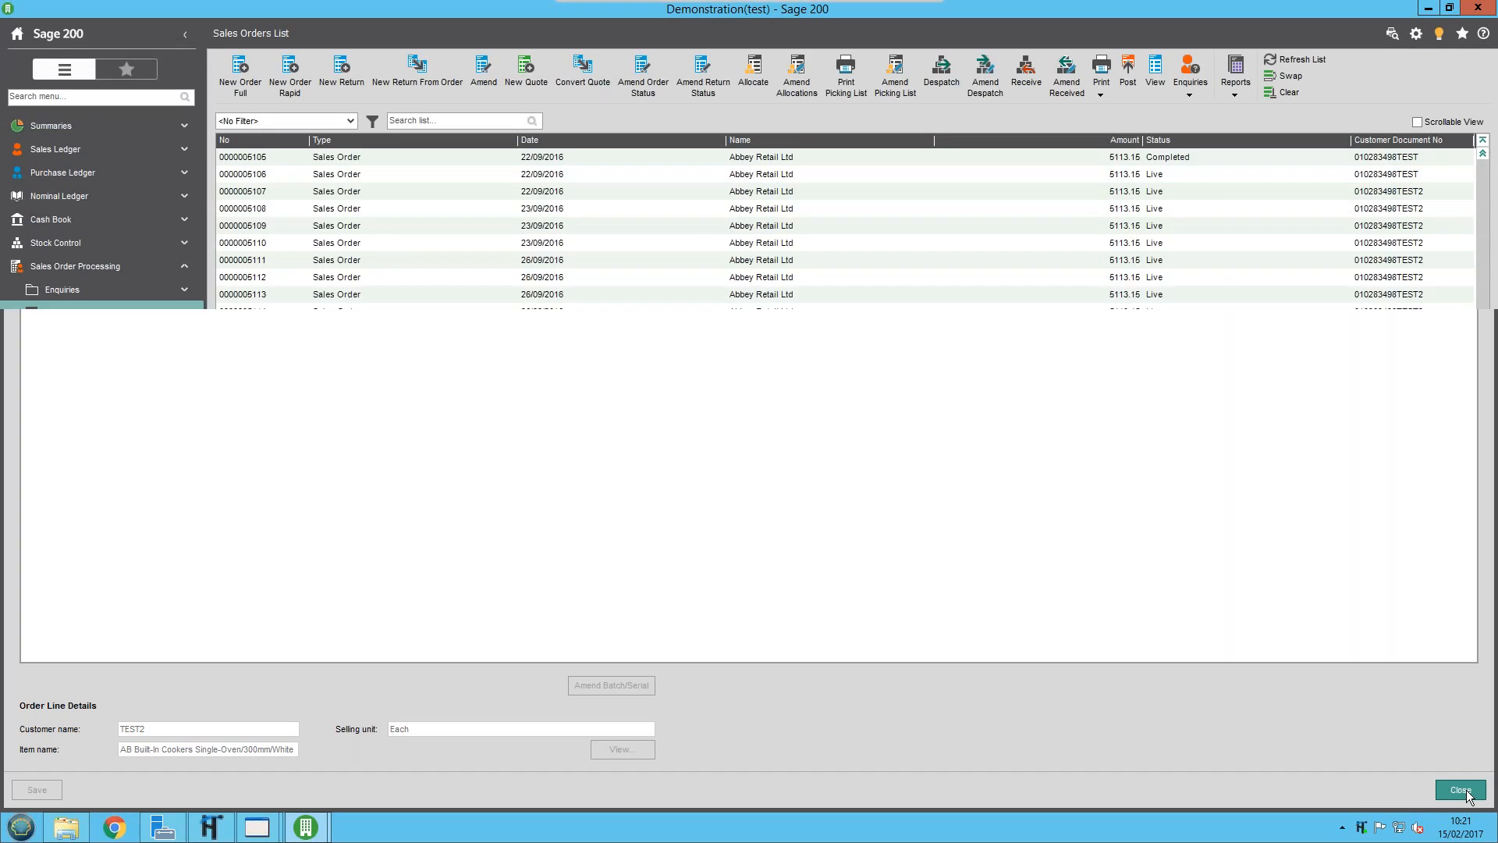
Print the invoice for the despatched TEST2 order and close the invoice printing window
left_click(1102, 92)
left_click(1126, 147)
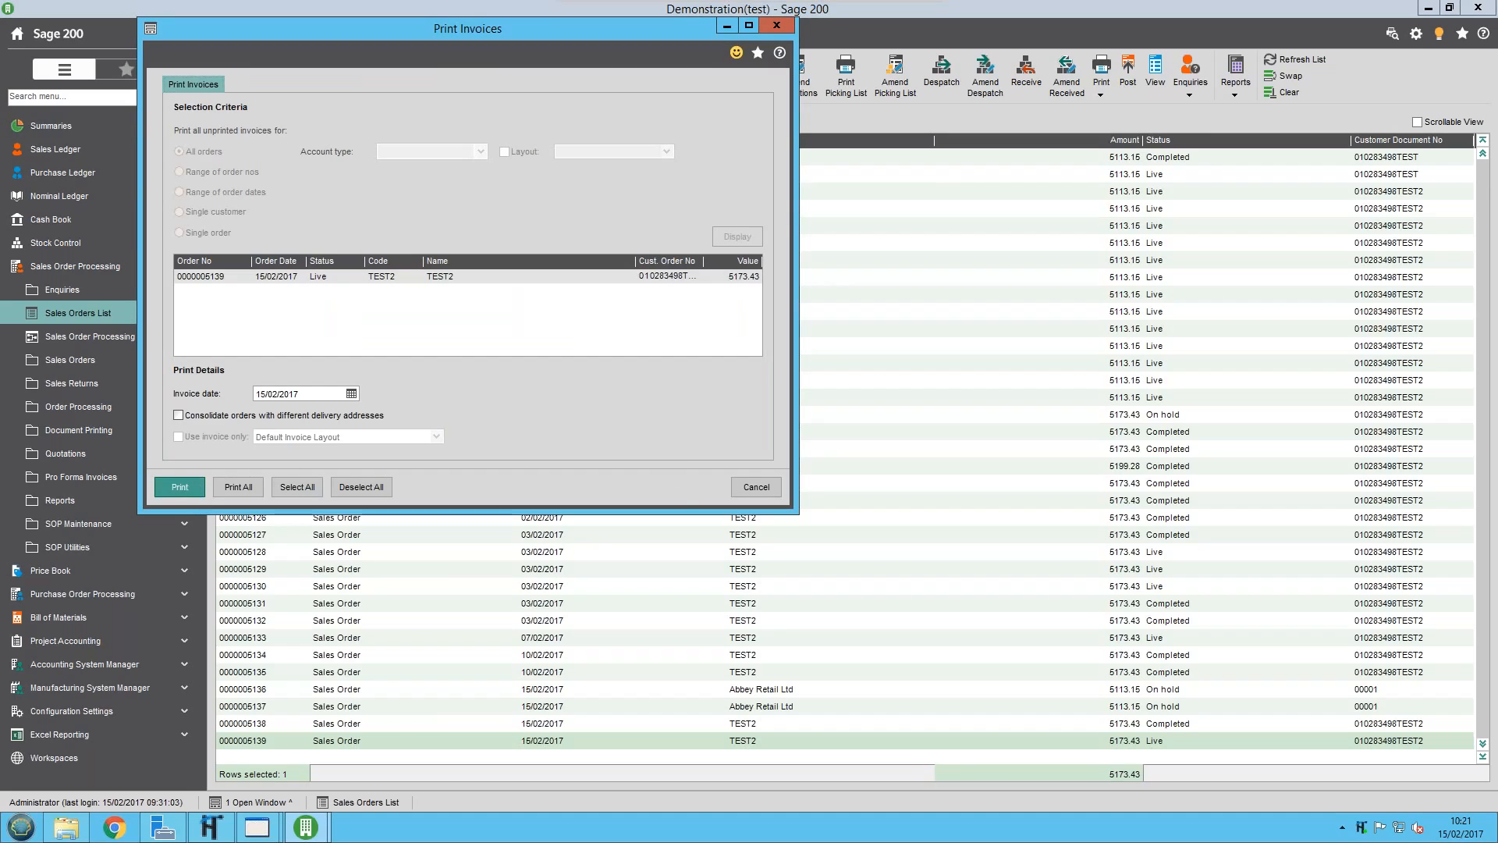
left_click(753, 487)
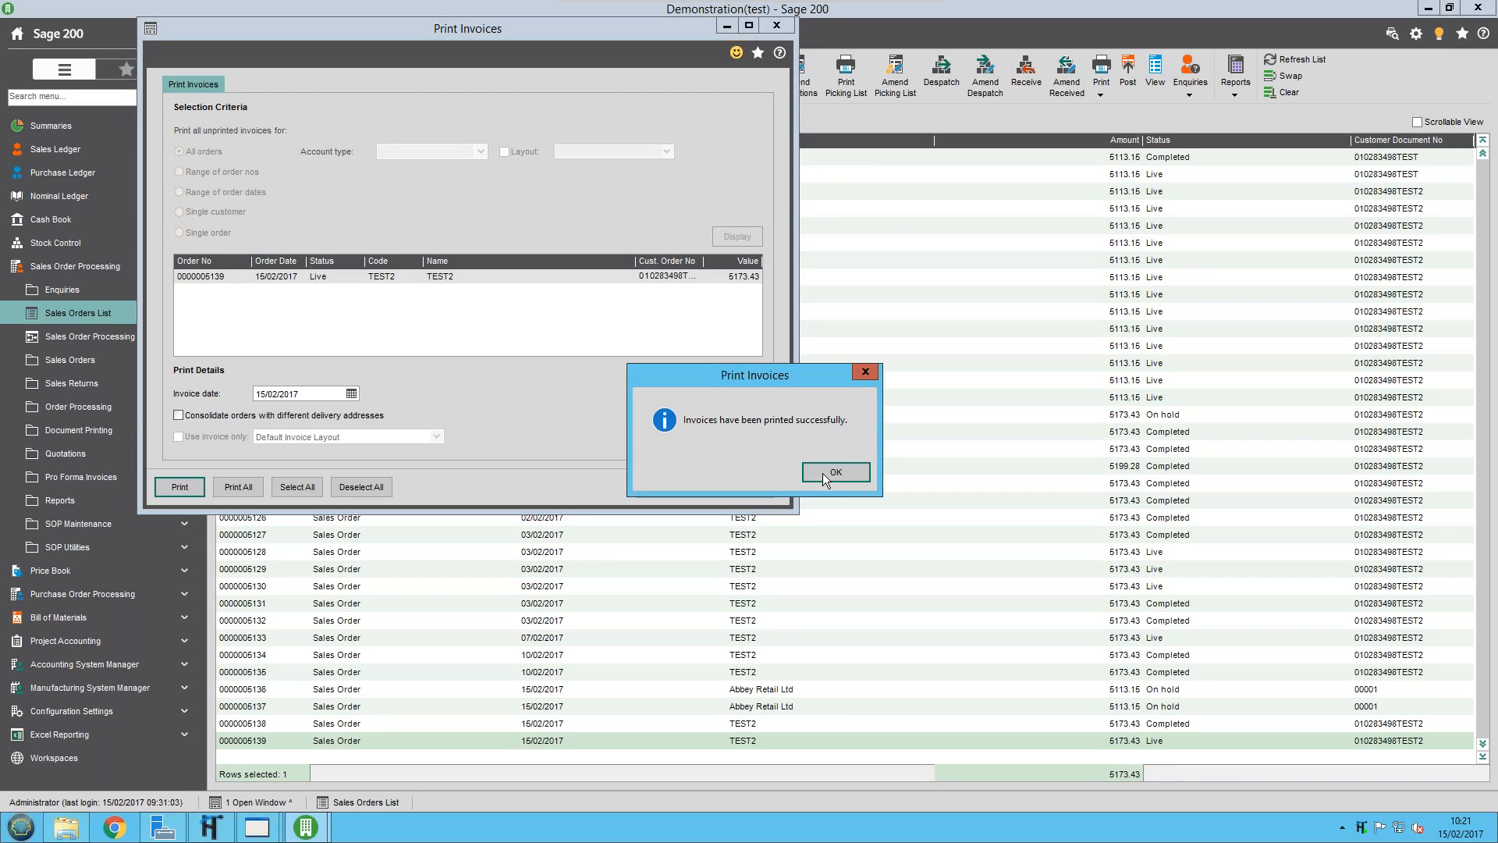
left_click(822, 473)
left_click(757, 486)
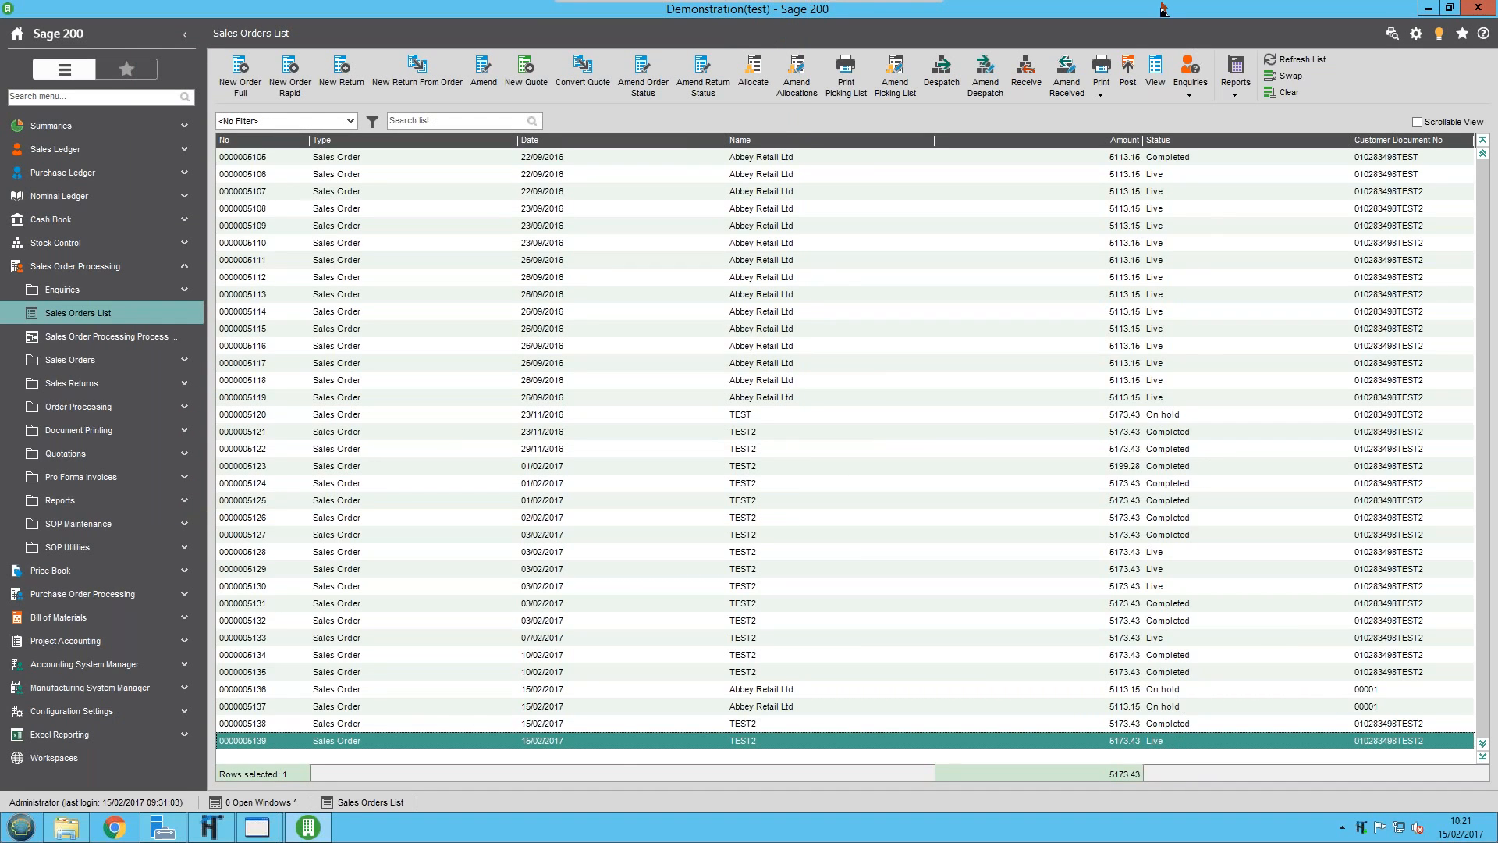
Post the invoice for the single TEST2 order just despatched, using its order number as the criterion, and close the posting window
left_click(1128, 70)
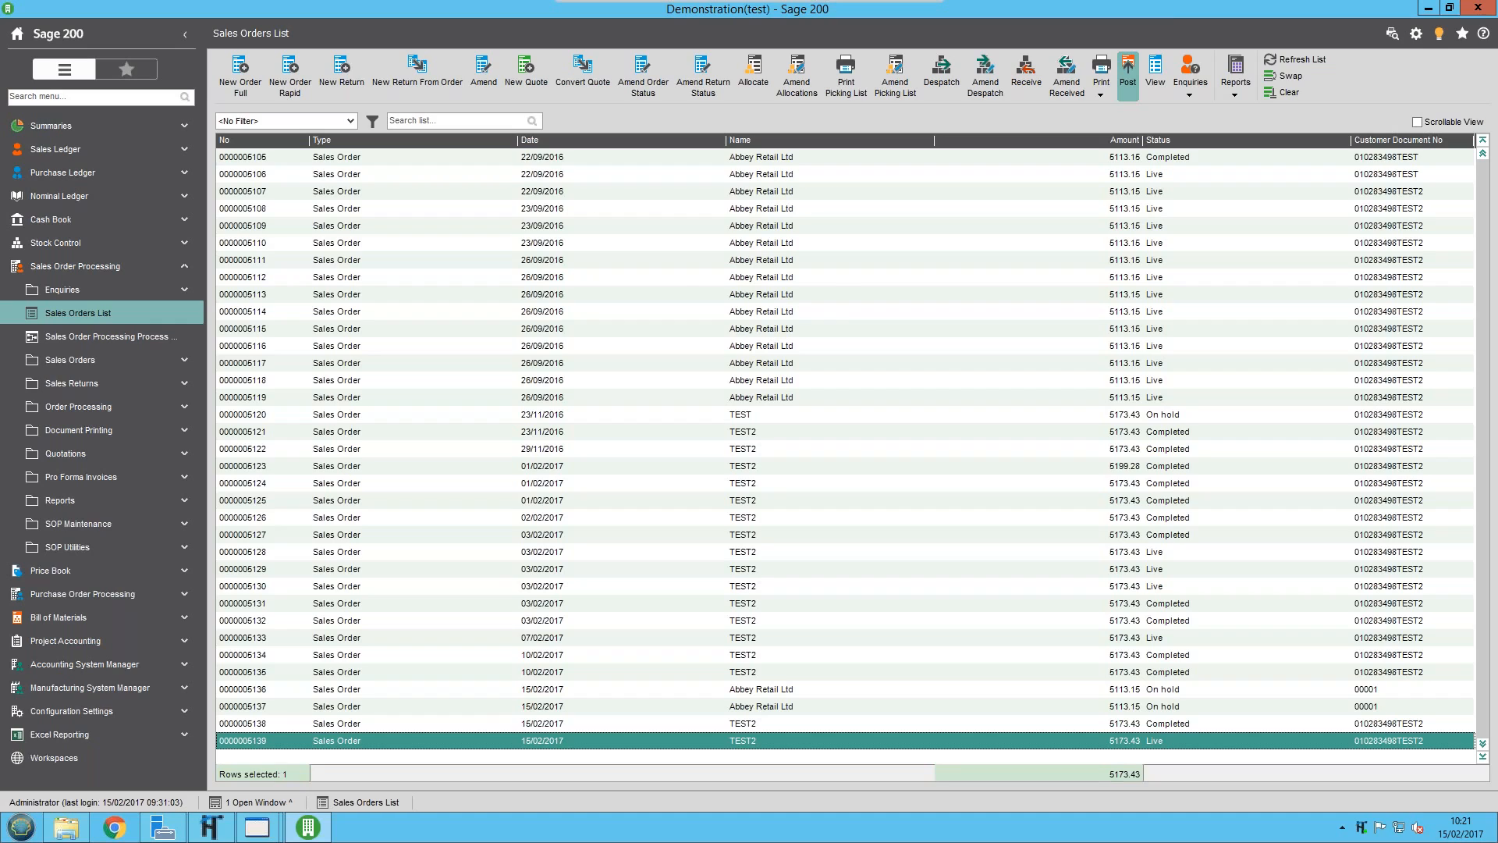
left_click(547, 278)
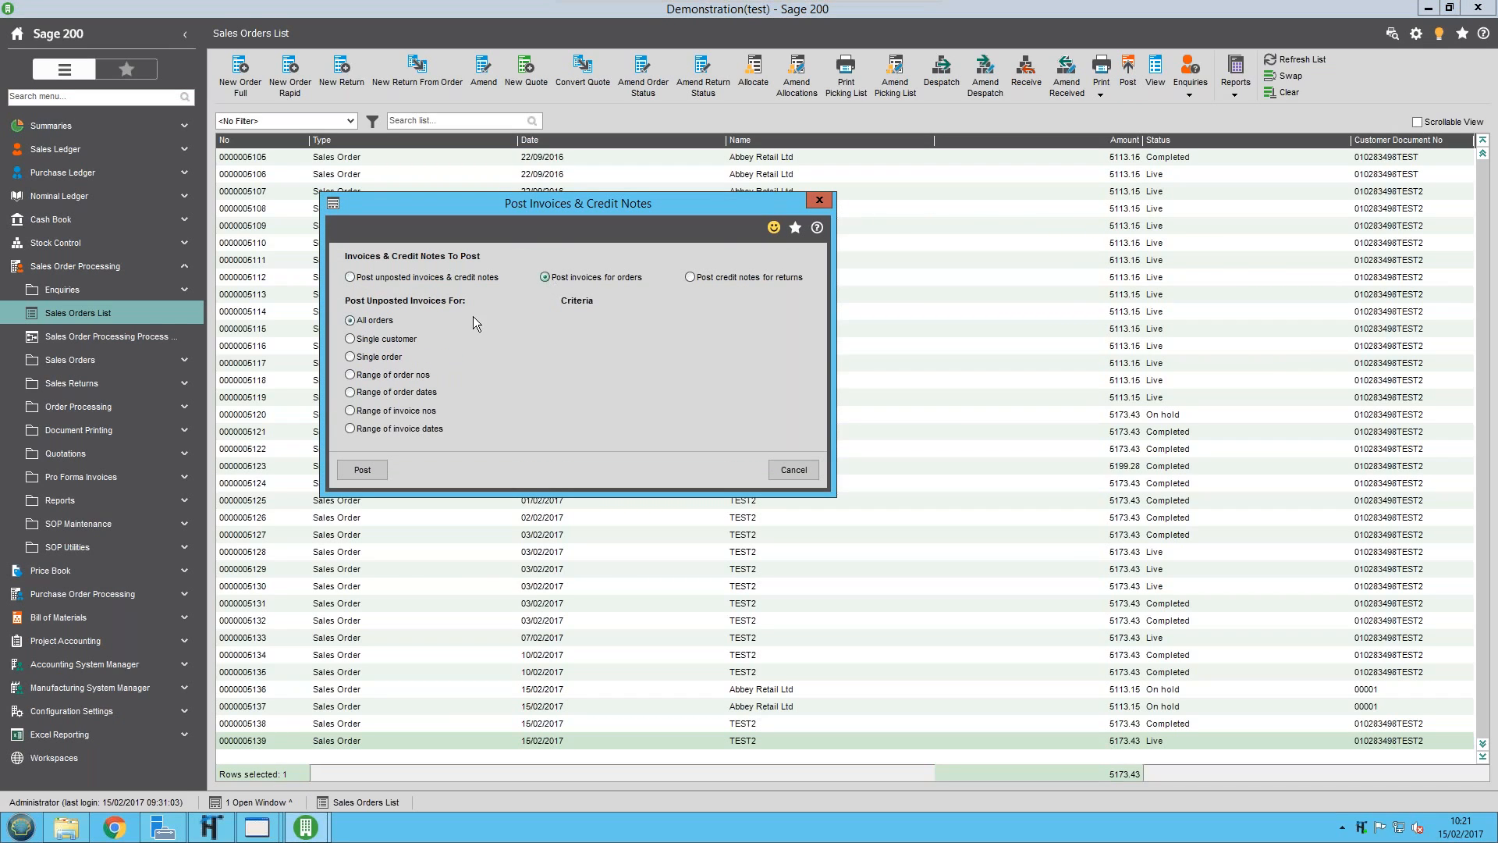
left_click(394, 357)
left_click(656, 321)
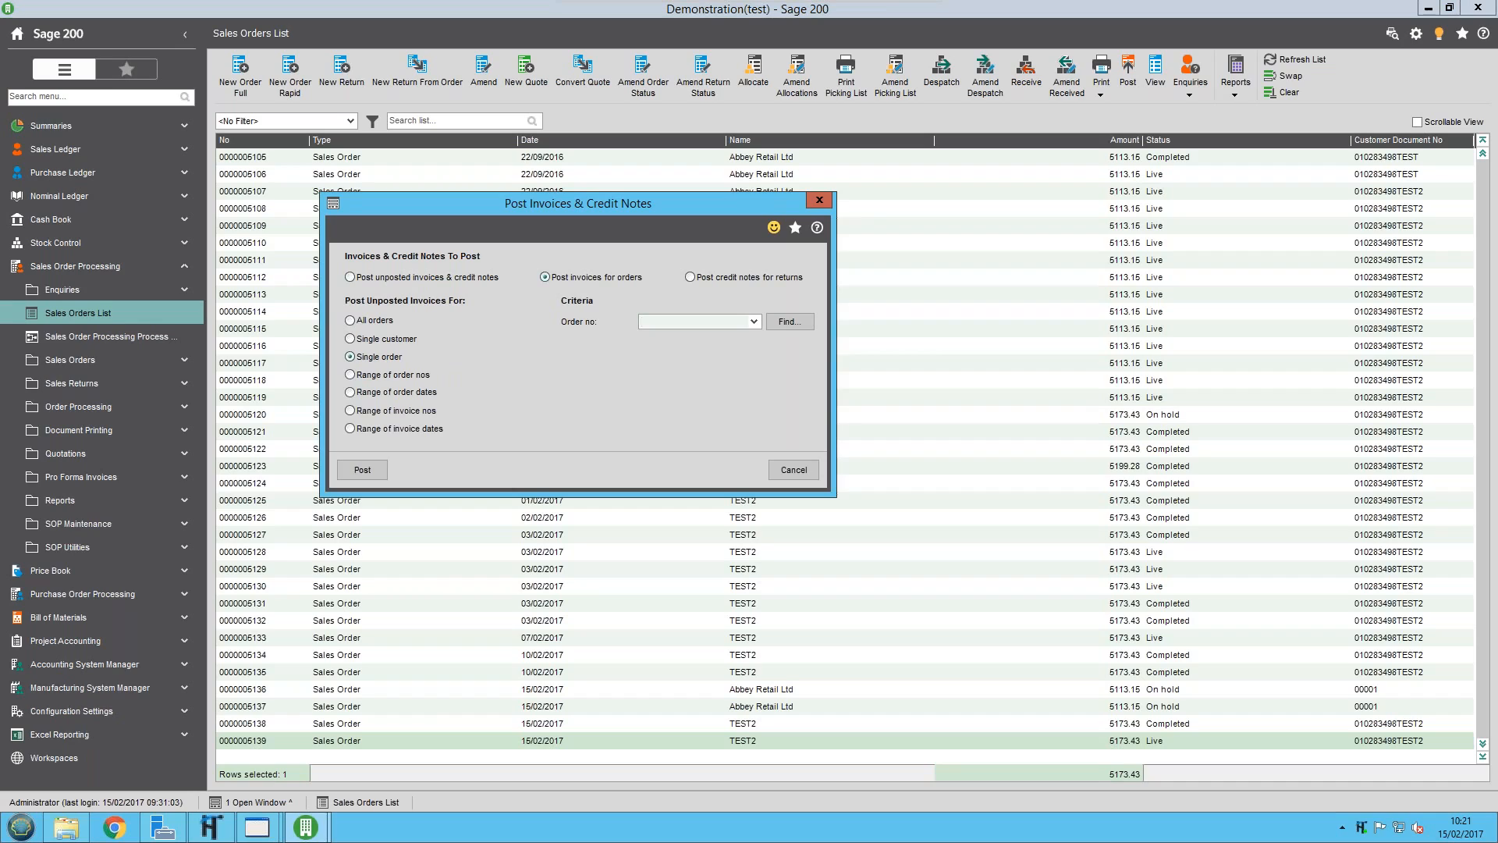
type("5139")
key("Tab")
left_click(382, 471)
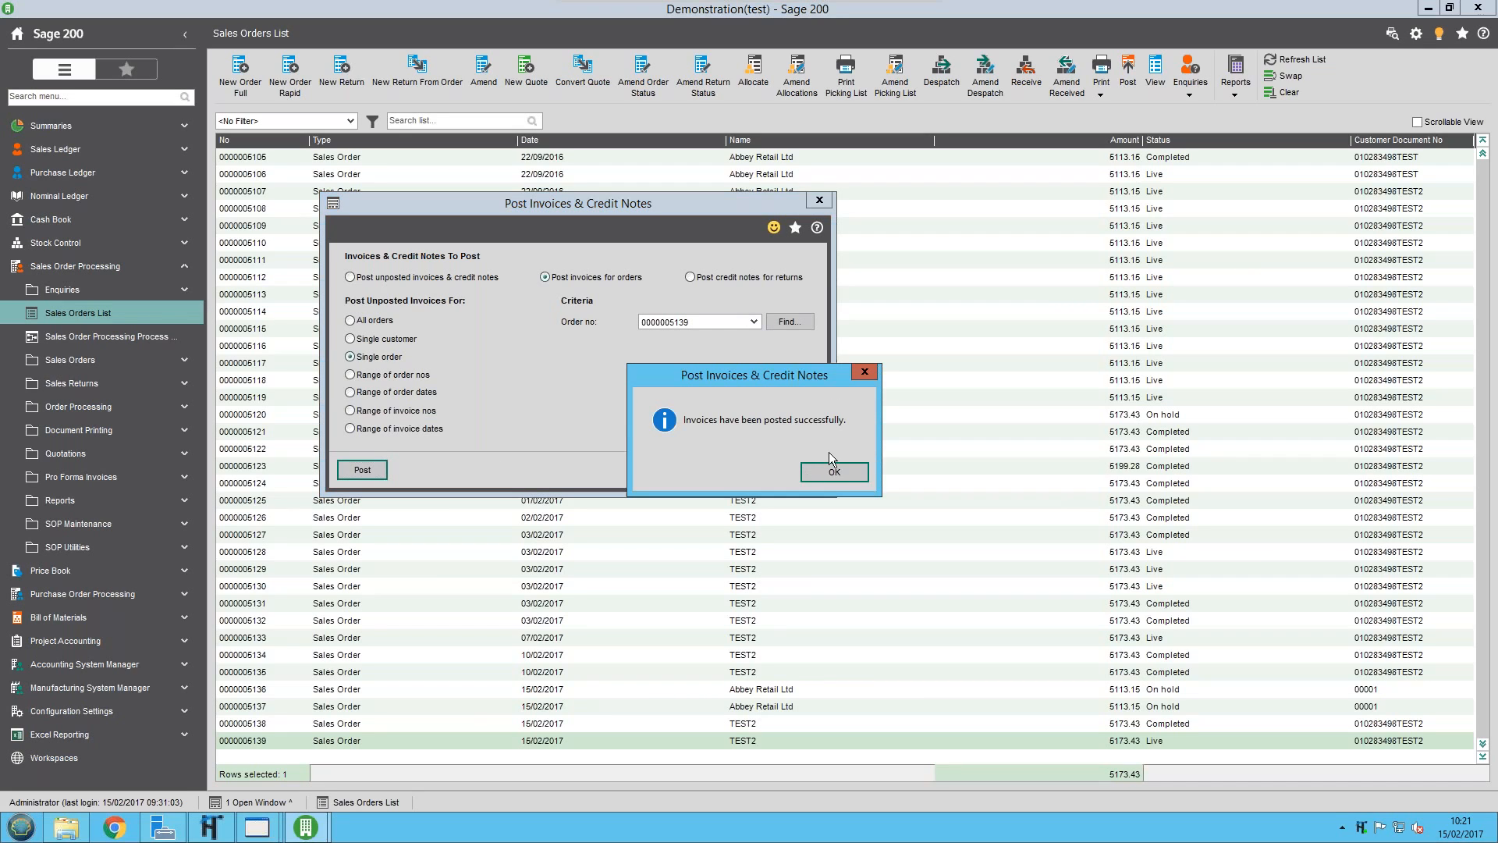
left_click(817, 474)
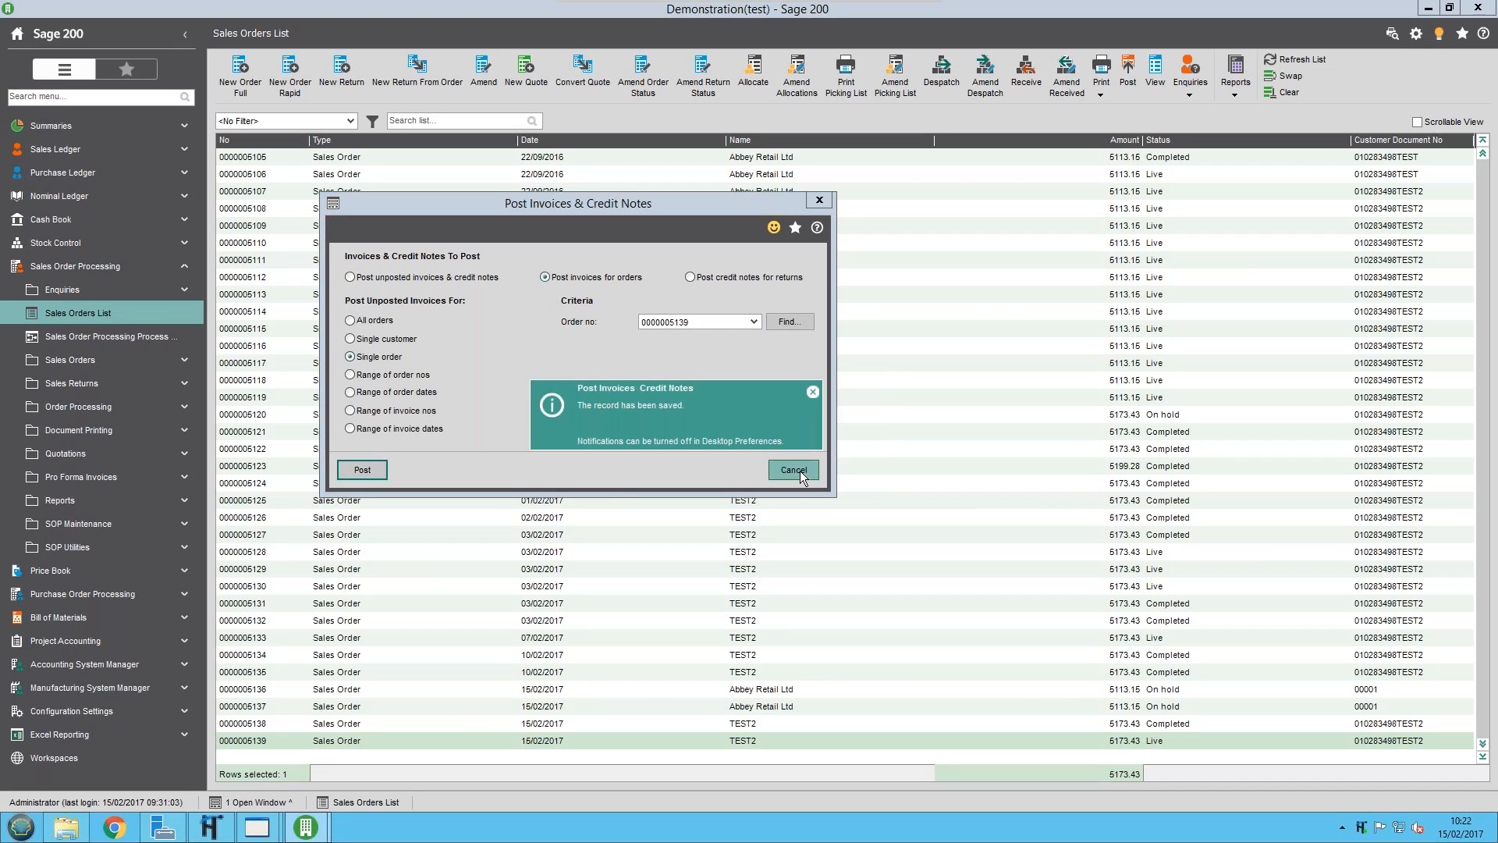
left_click(793, 471)
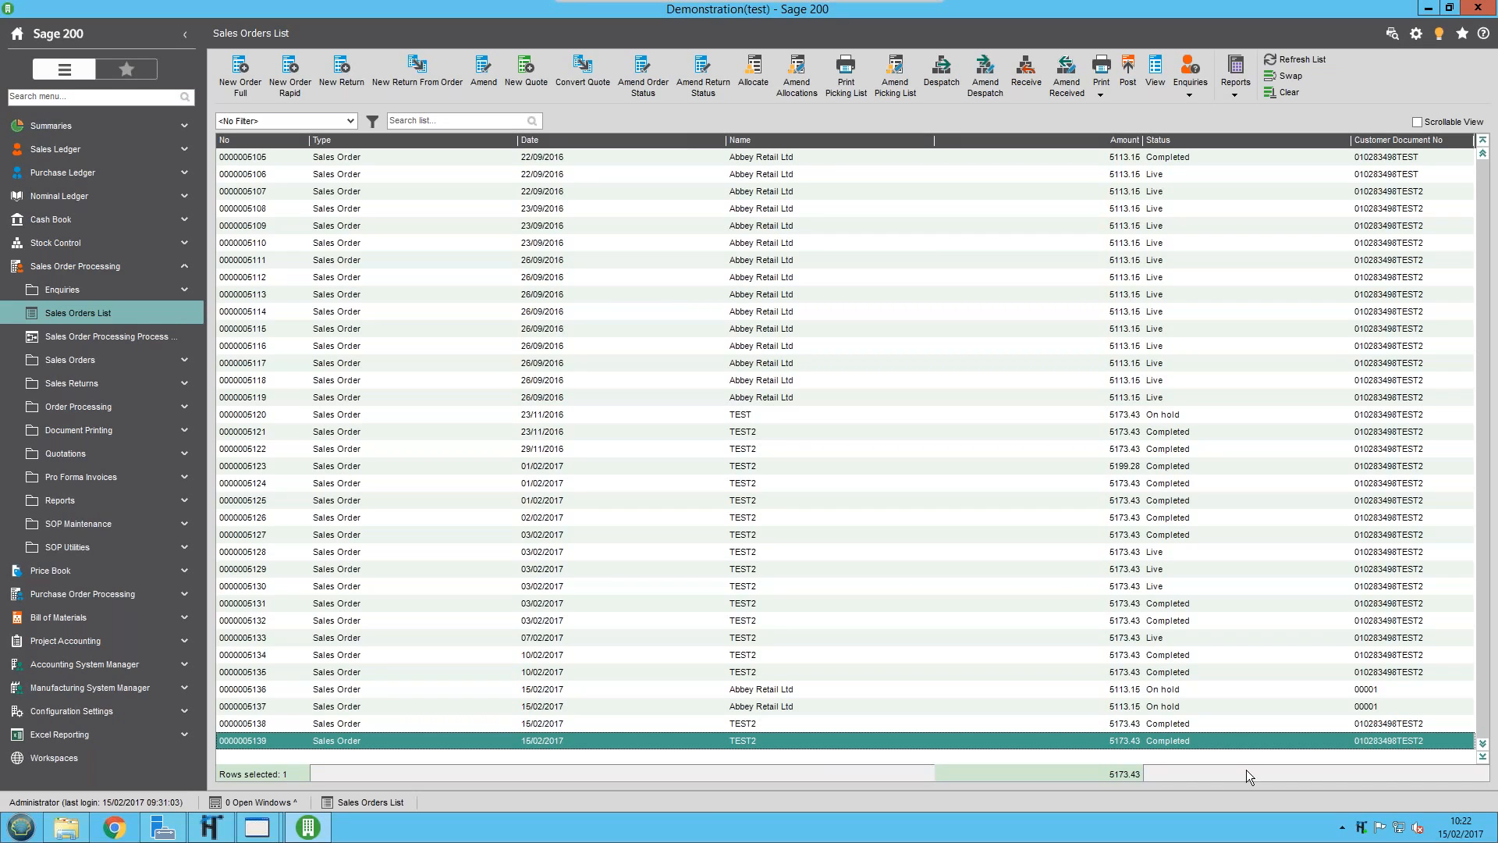
Process the outbound documents and send them in Test mode with the OneTime Connector
right_click(1362, 827)
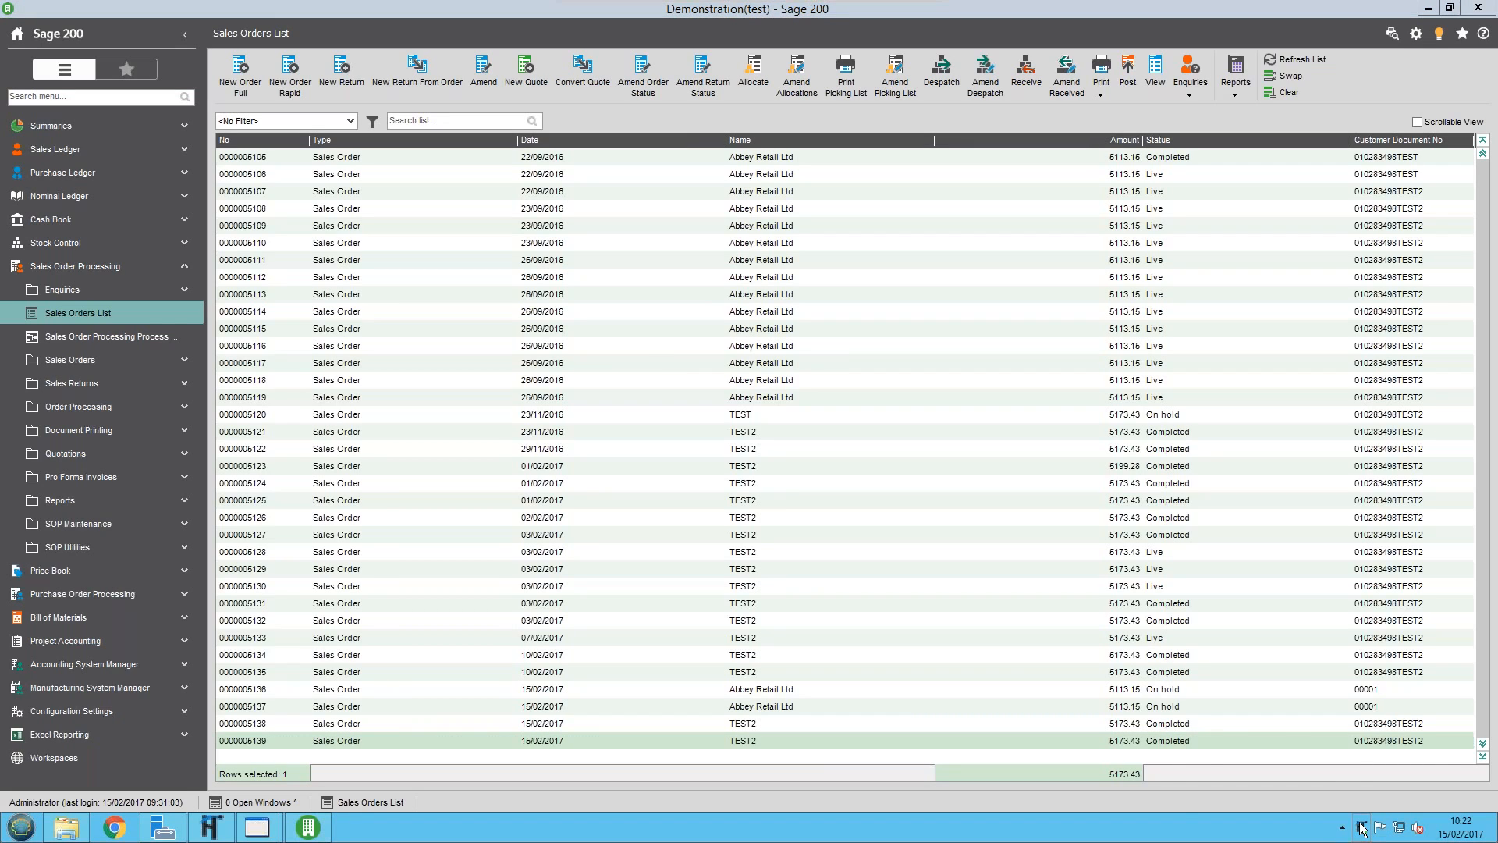
left_click(1293, 738)
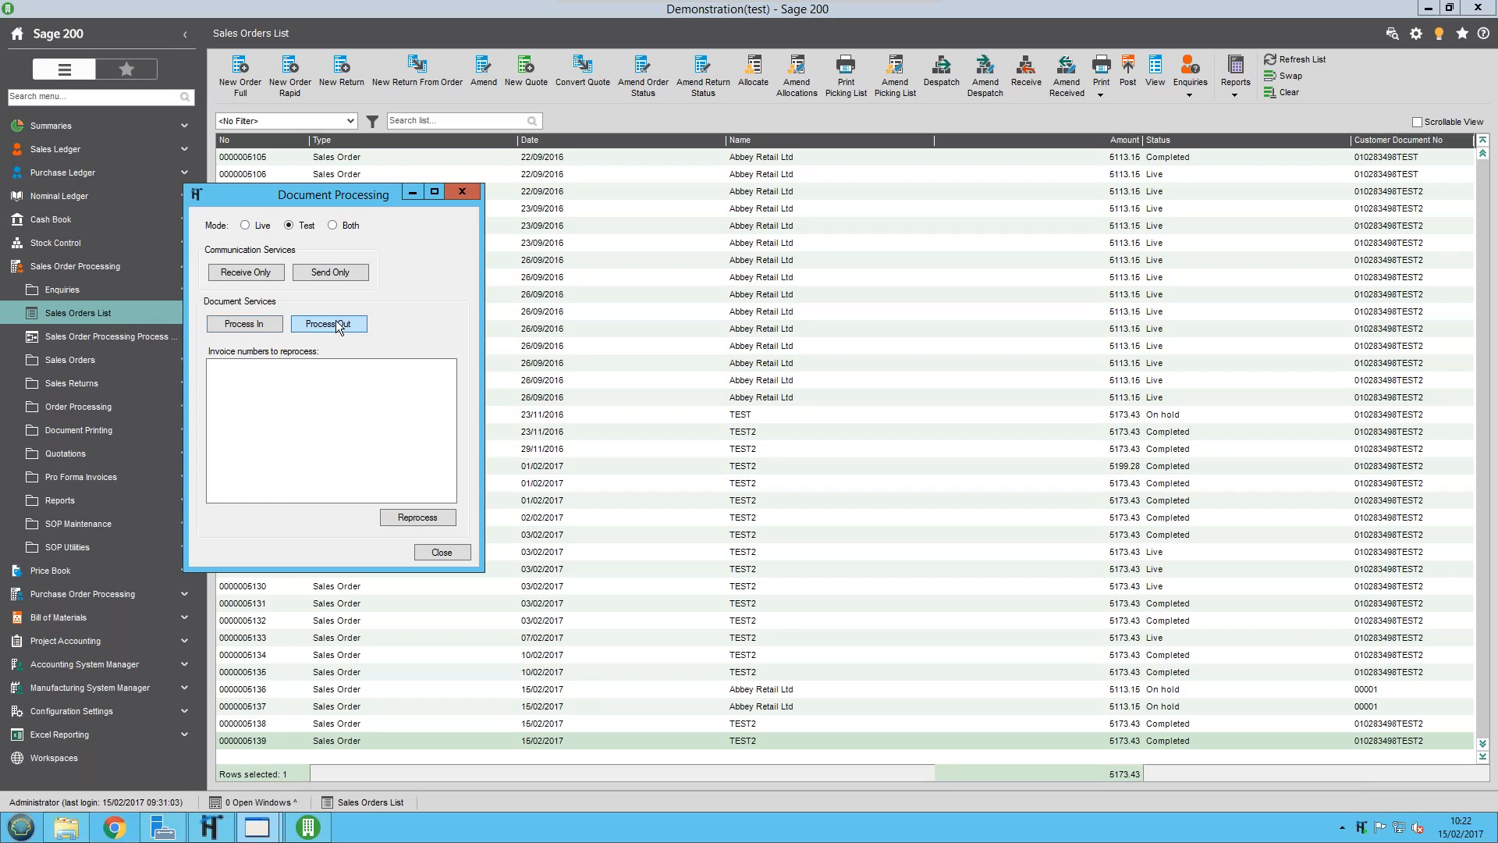
left_click(338, 324)
left_click(337, 273)
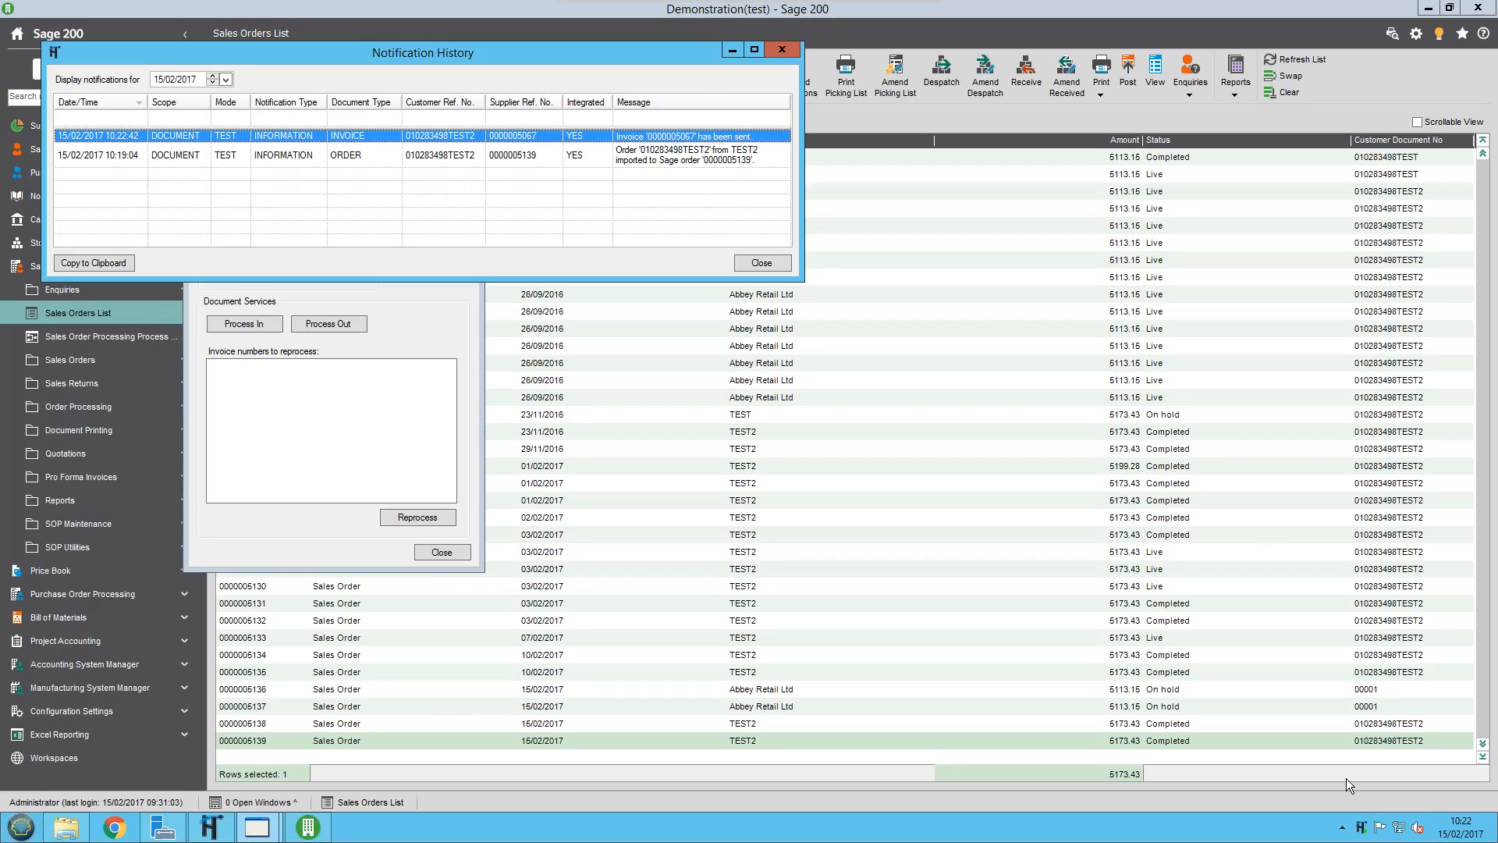
Open the account codes of the OneTime Connector
right_click(1363, 819)
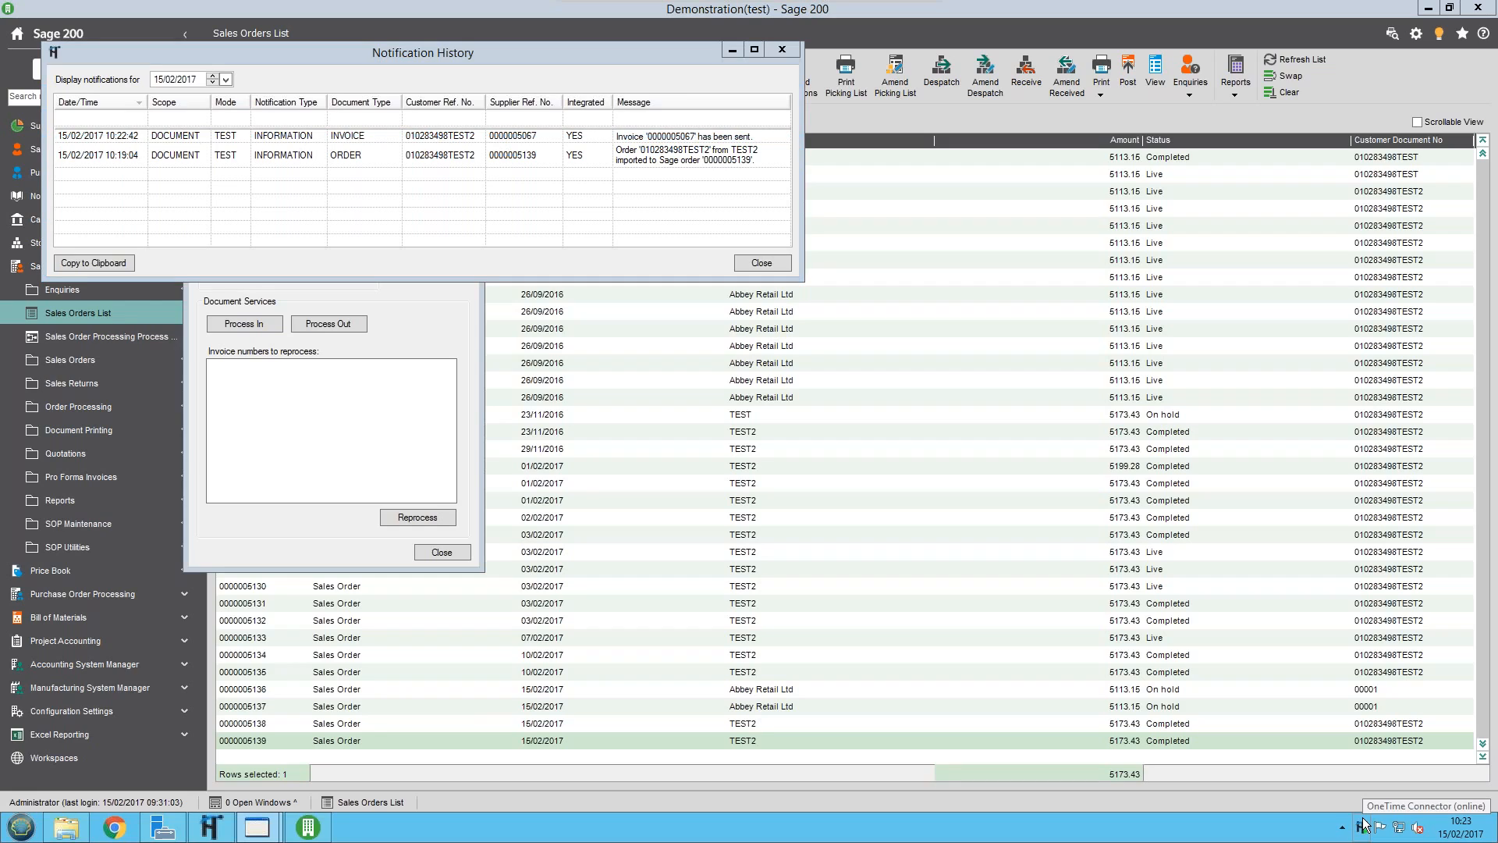
right_click(1364, 819)
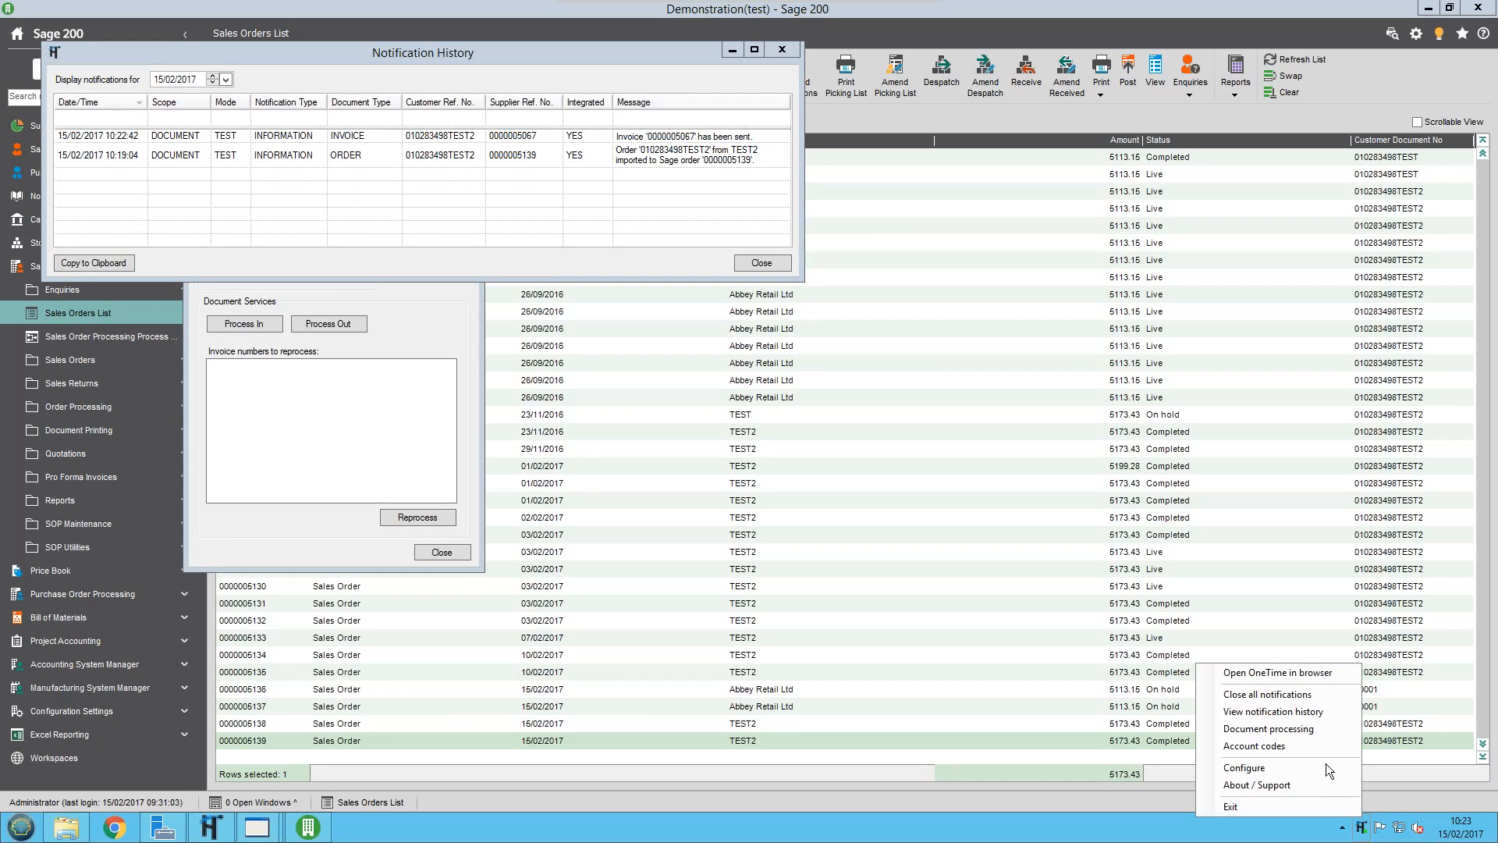
left_click(1304, 746)
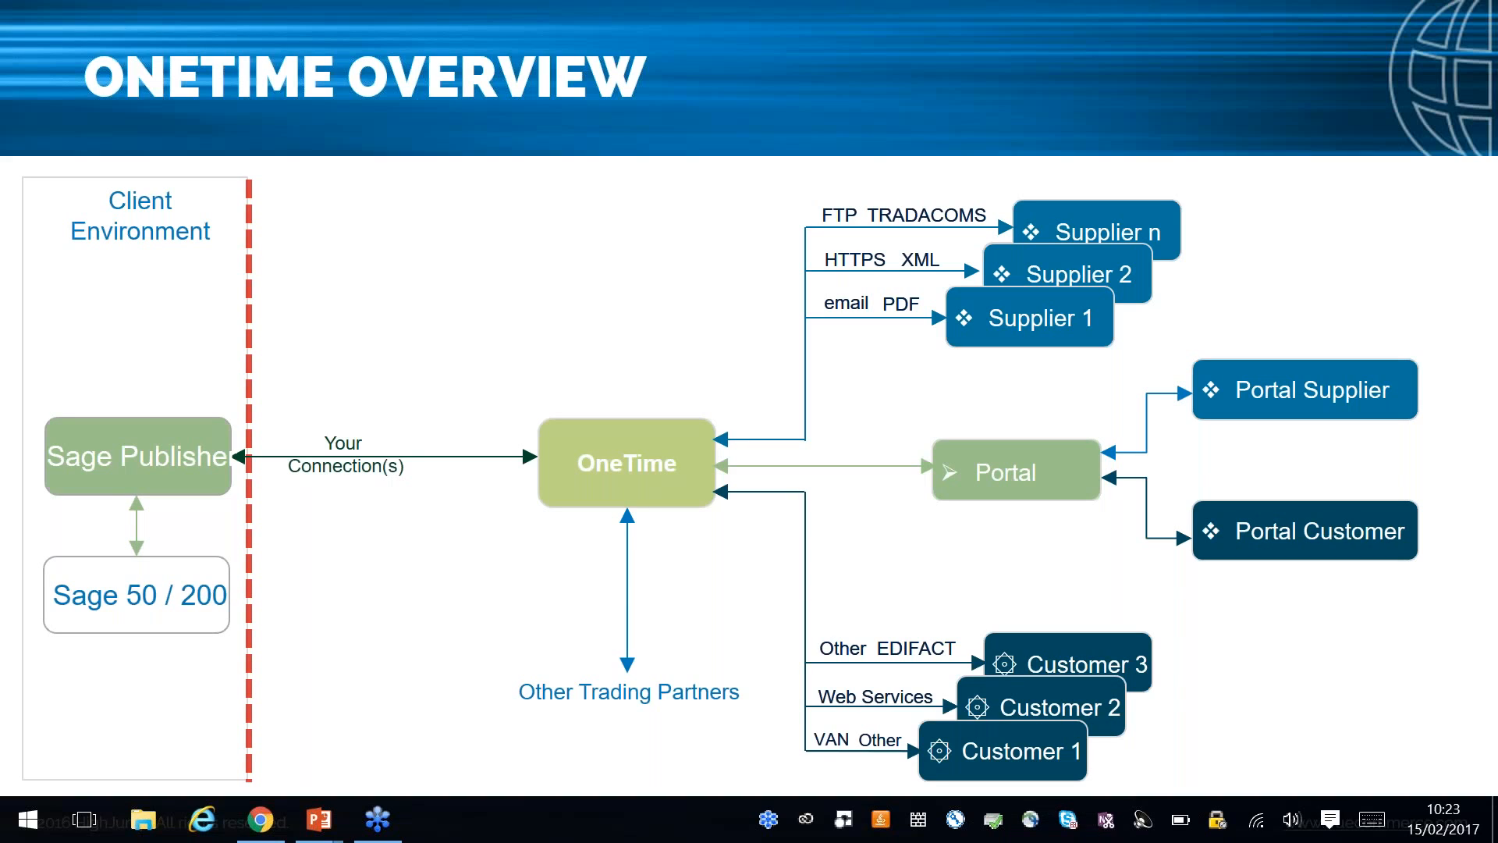
left_click(868, 508)
left_click(868, 508)
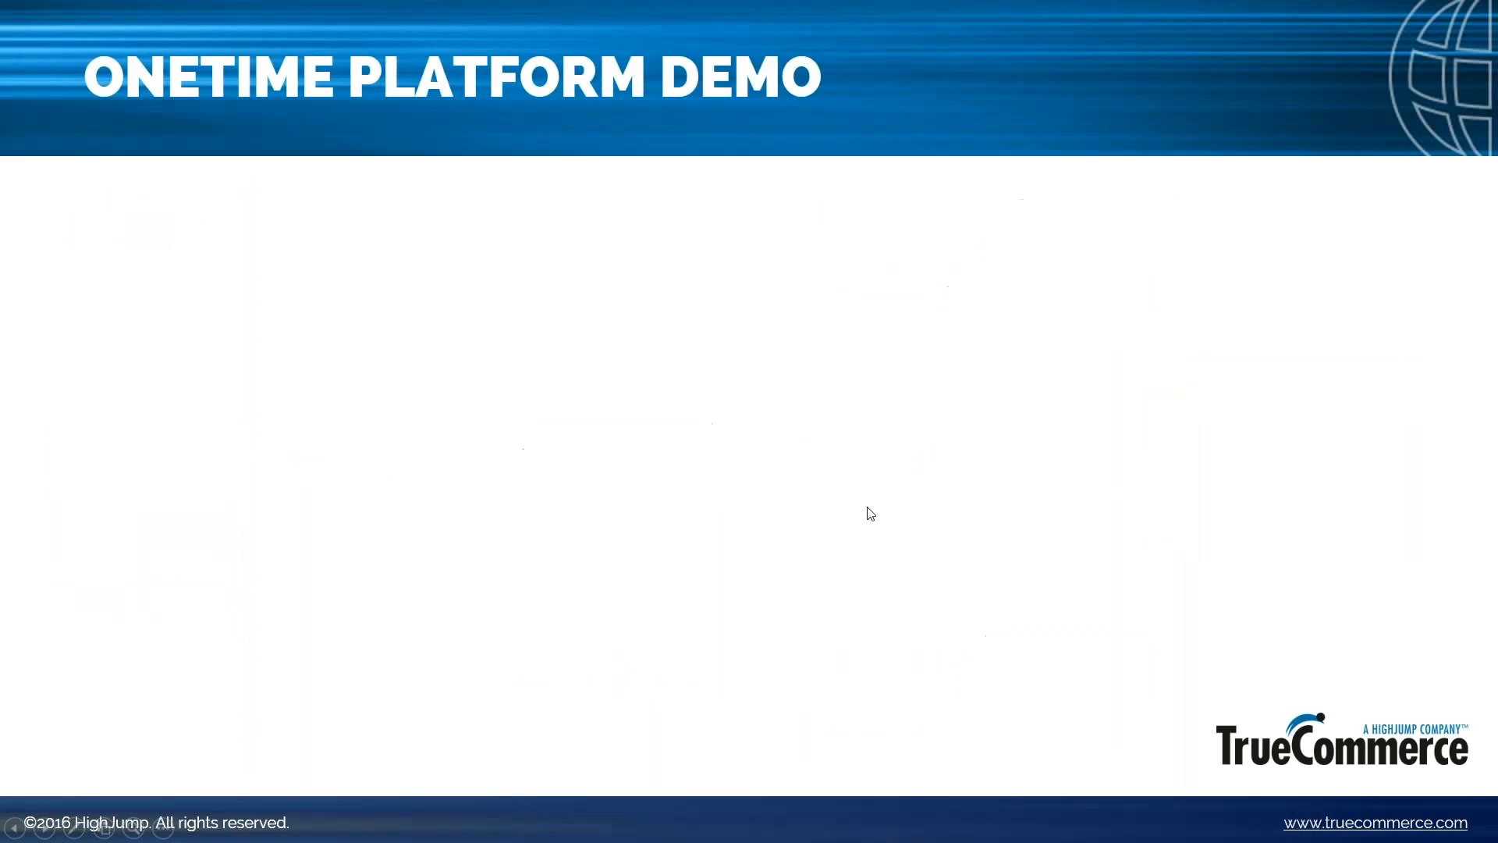
left_click(867, 508)
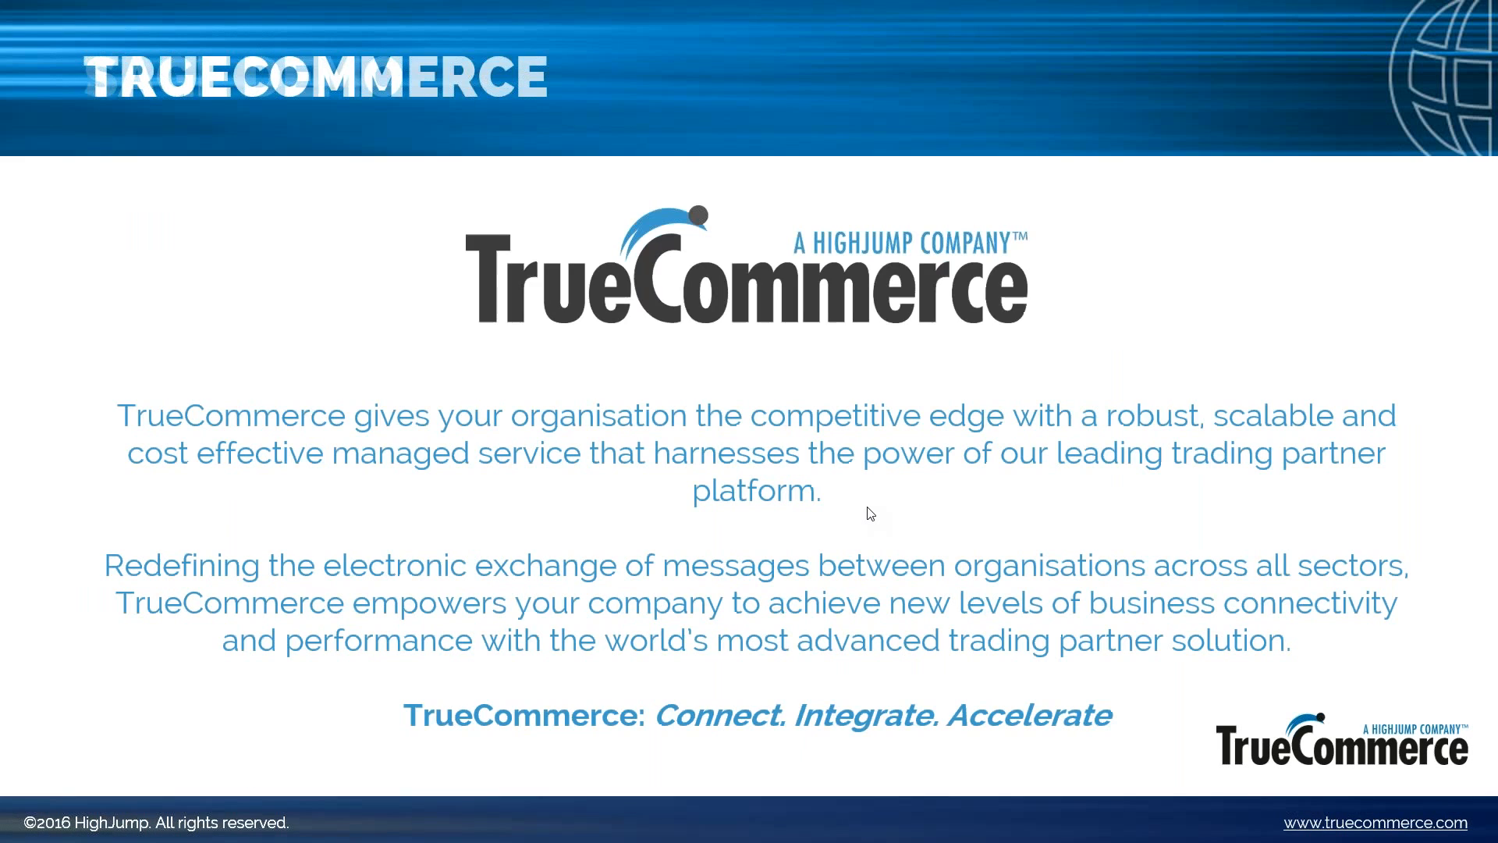